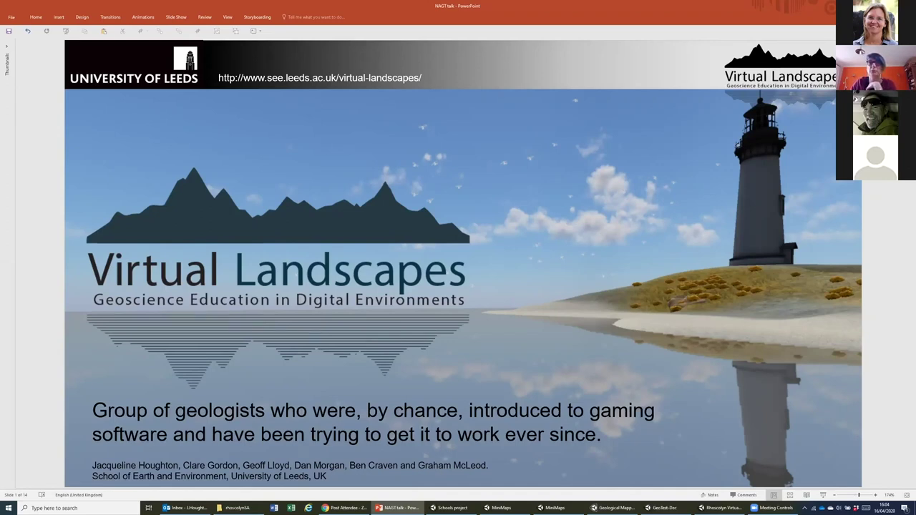
# Step: Advance the presentation from the title slide through the project overview to the Topographic 3D model slide
pyautogui.press('pagedown')
pyautogui.press('pagedown')
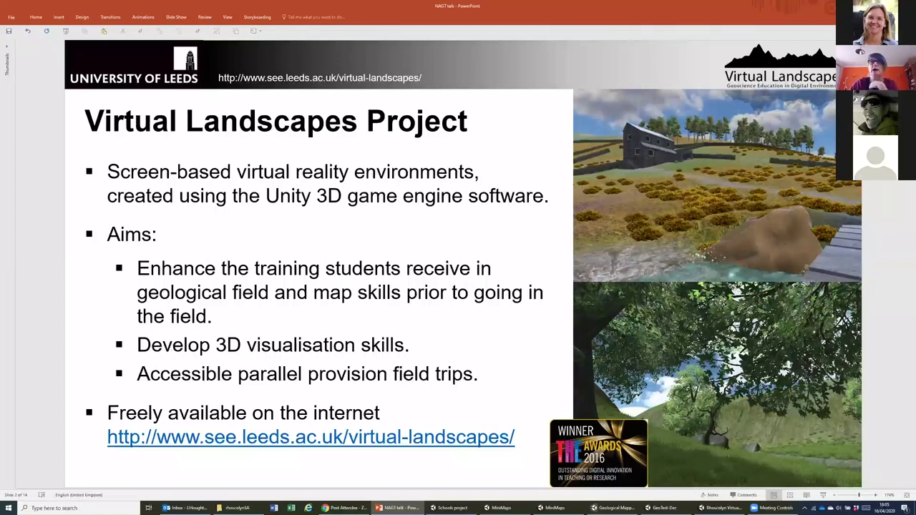
pyautogui.press('pagedown')
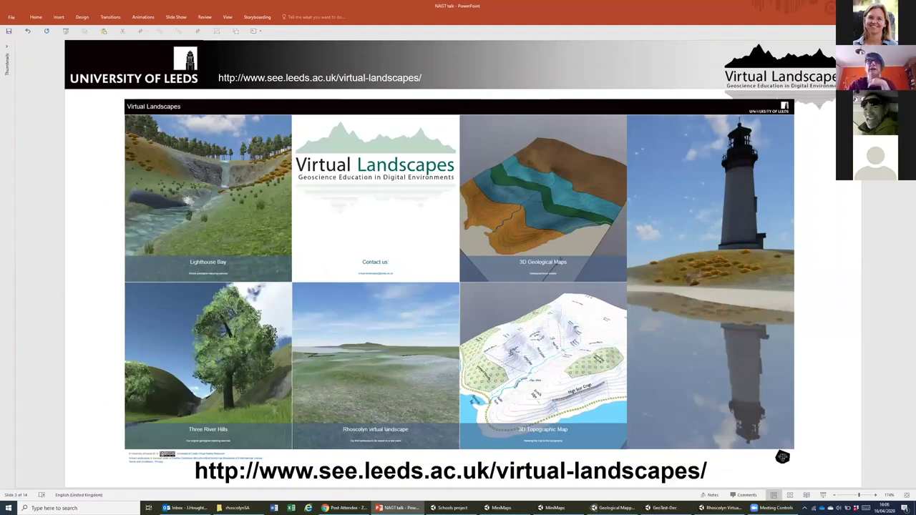
pyautogui.press('pagedown')
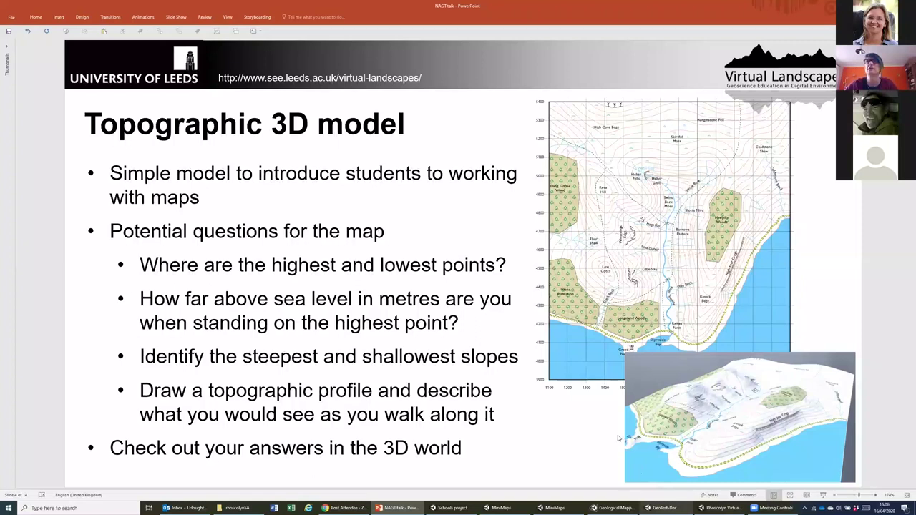
# Step: Switch to the GeoTest-Dec model and examine the topographic map's relief from oblique angles and from ground level beside the river
pyautogui.hotkey('alt', 'Tab')
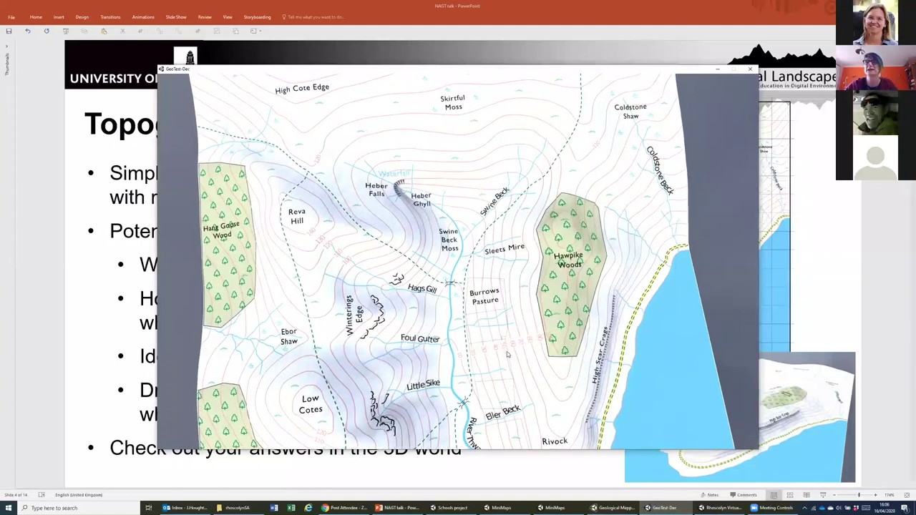
pyautogui.moveTo(507, 338); pyautogui.dragTo(475, 346)
pyautogui.scroll(3, 487, 348)
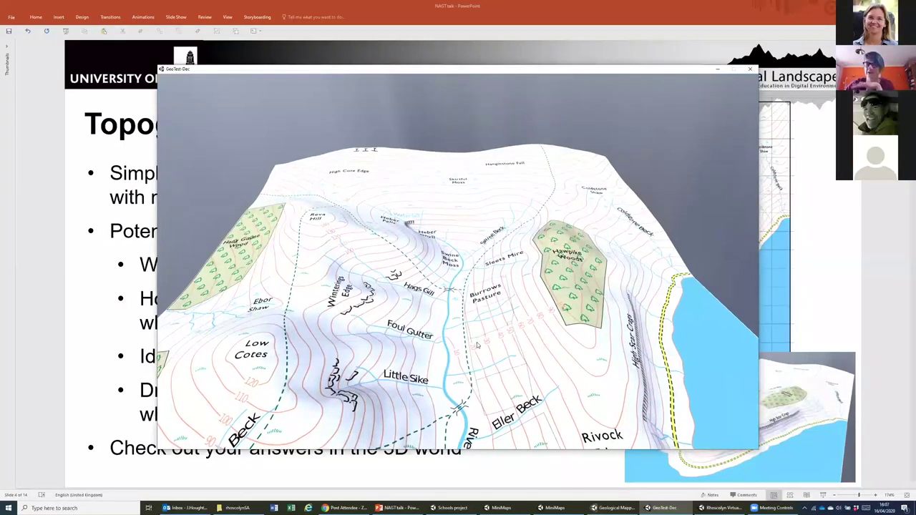
pyautogui.moveTo(477, 346); pyautogui.dragTo(473, 329)
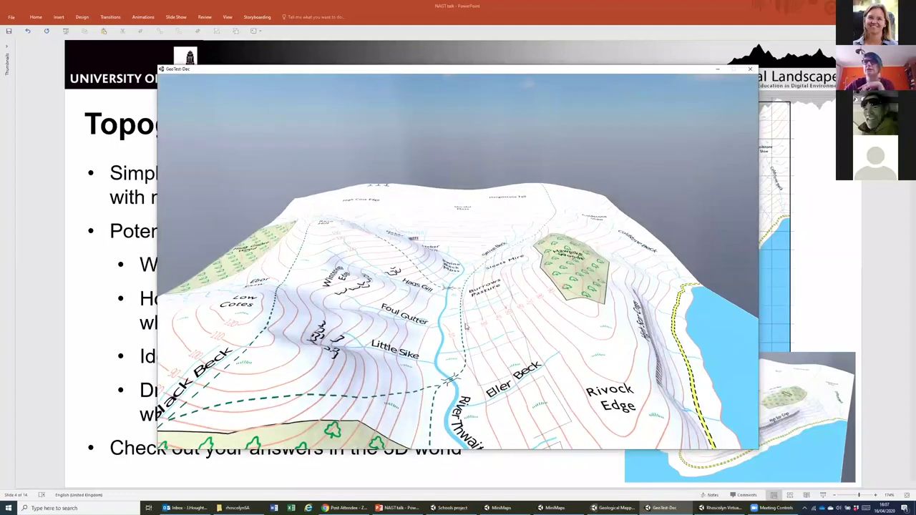
pyautogui.moveTo(459, 330); pyautogui.dragTo(455, 332)
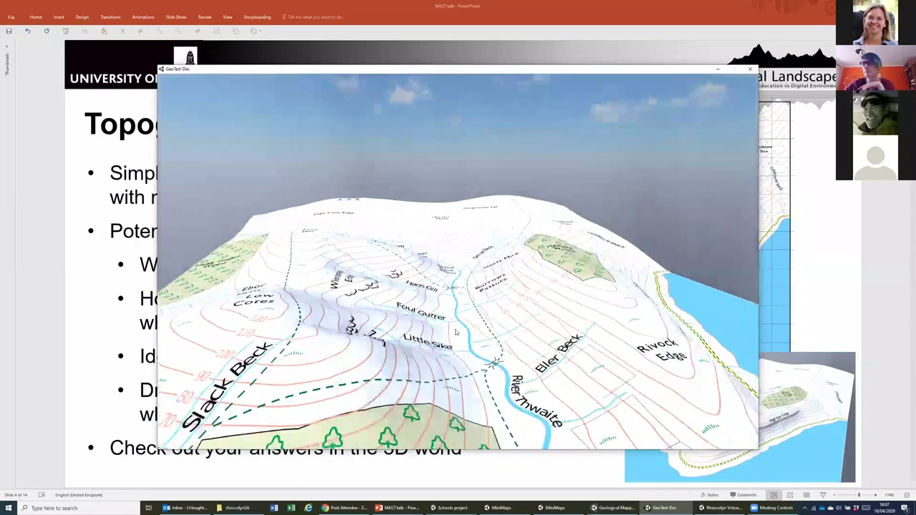
pyautogui.scroll(-3, 455, 332)
pyautogui.moveTo(454, 334); pyautogui.dragTo(455, 333)
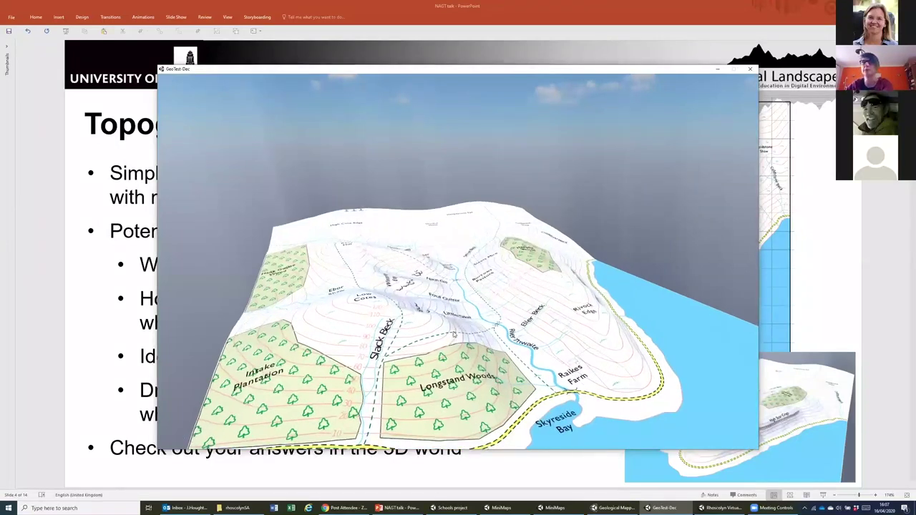
pyautogui.scroll(5, 458, 322)
pyautogui.moveTo(478, 256); pyautogui.dragTo(689, 249)
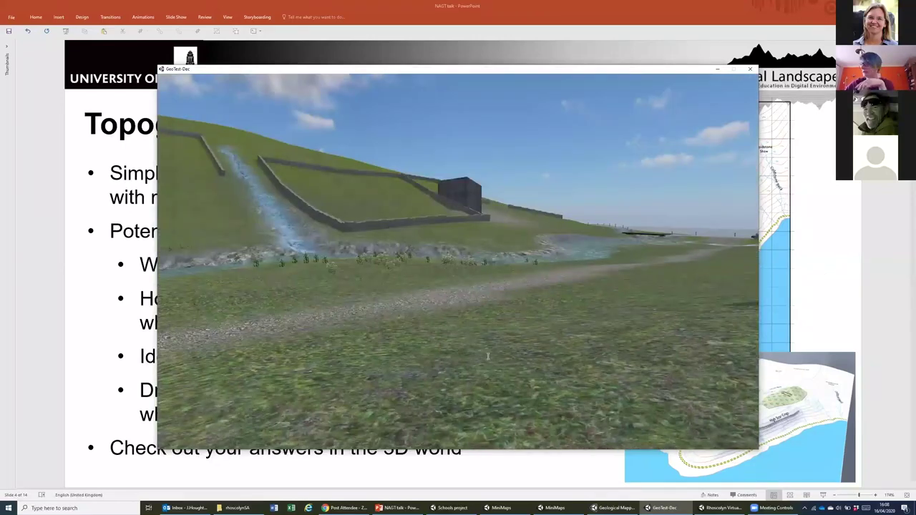
# Step: Return to the PowerPoint presentation and advance to the Geological 3D models slide
pyautogui.hotkey('alt', 'Tab')
pyautogui.scroll(-1, 487, 354)
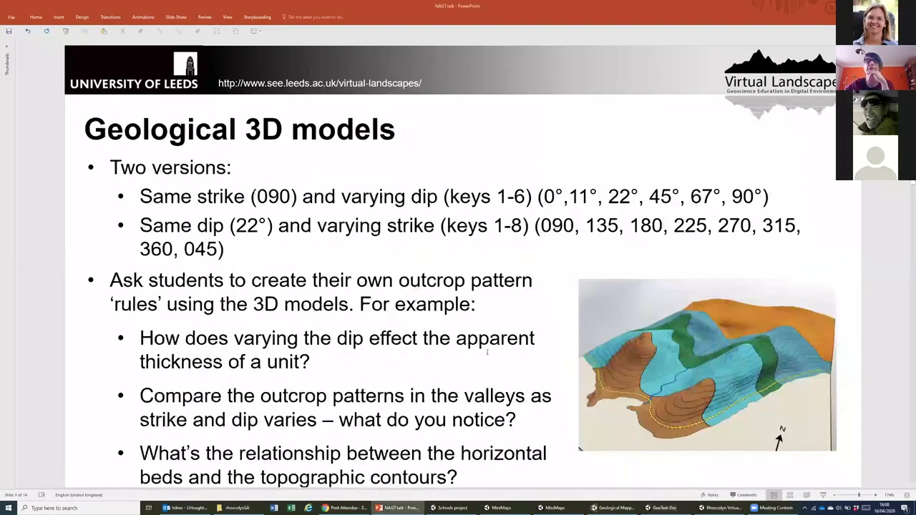
pyautogui.scroll(-2, 488, 352)
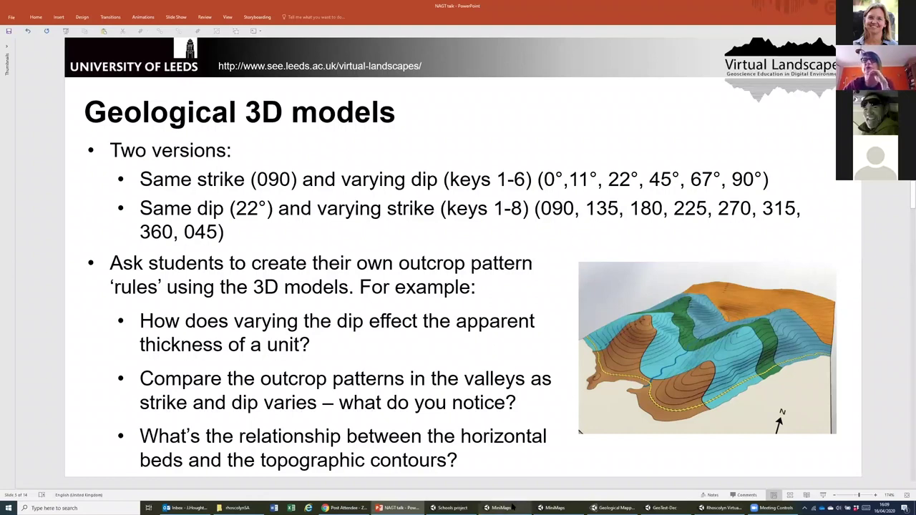
# Step: Switch to the varying-dip MiniMaps model and change the dip of its beds to horizontal
pyautogui.click(501, 507)
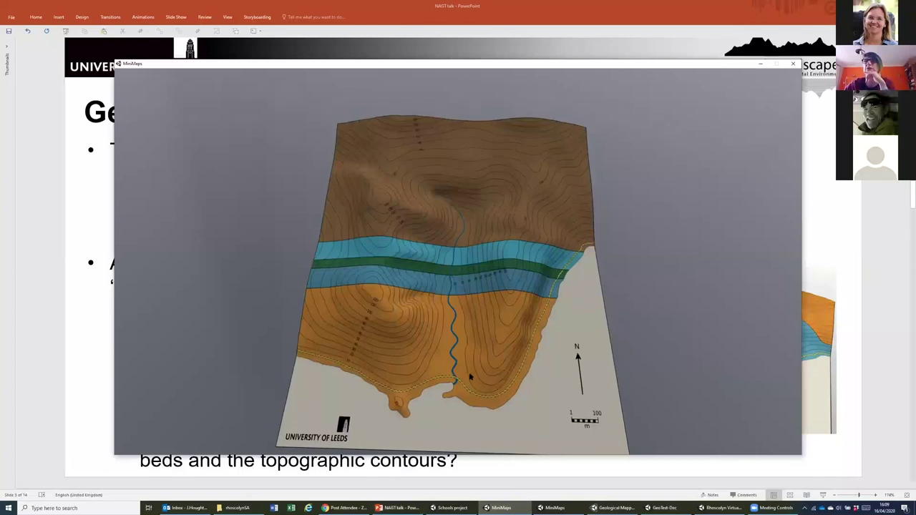
pyautogui.press('Right')
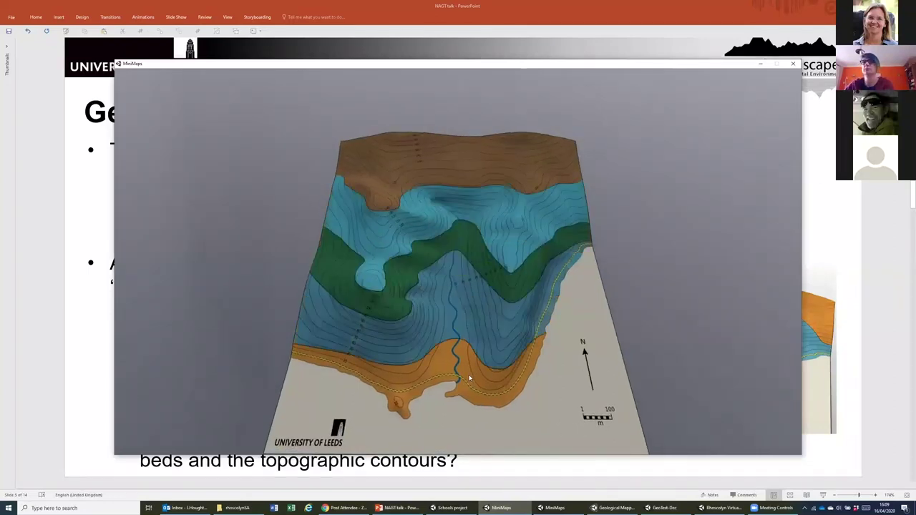
pyautogui.press('Right')
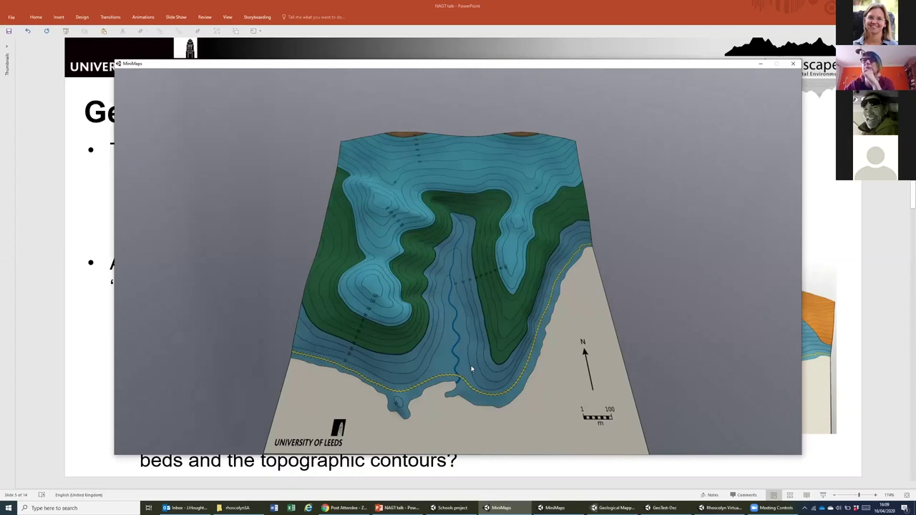
# Step: Examine the horizontal beds against the topographic contours from a low side view and up close, ending with a view towards north
pyautogui.moveTo(470, 370); pyautogui.dragTo(448, 284)
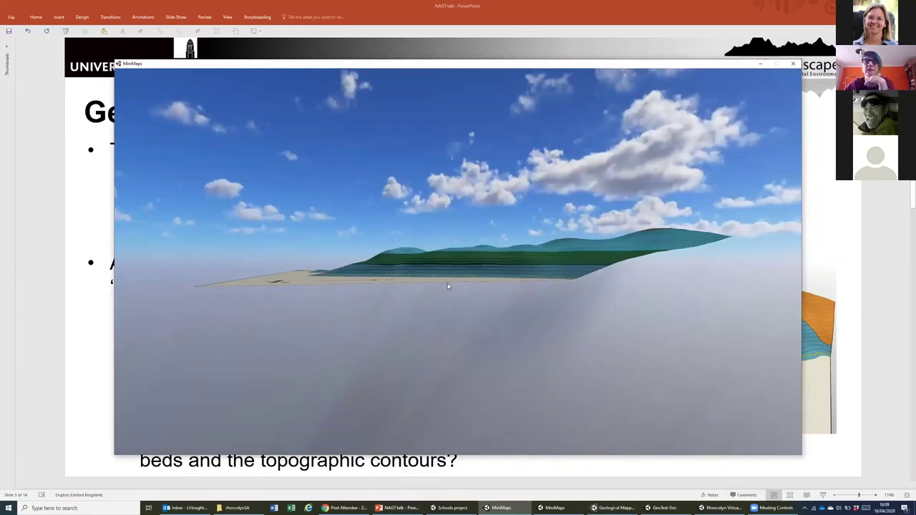
pyautogui.moveTo(452, 271); pyautogui.dragTo(480, 286)
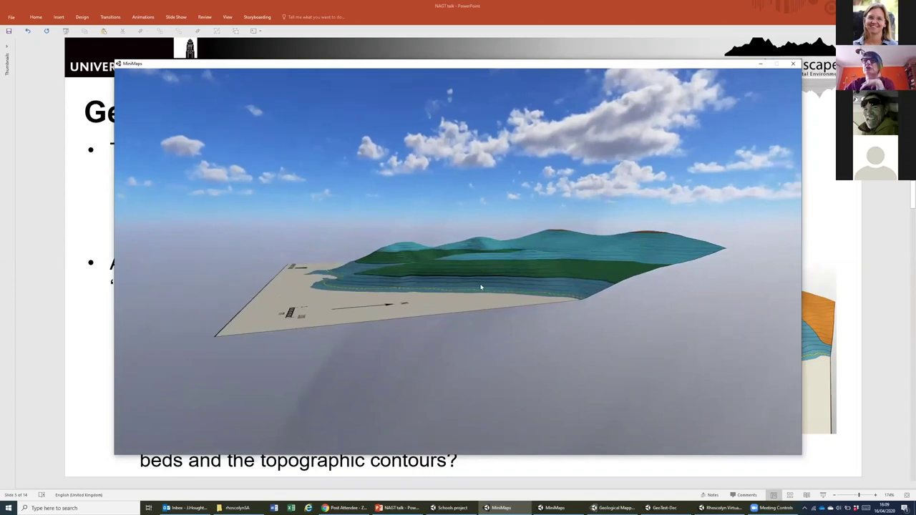
pyautogui.scroll(5, 481, 286)
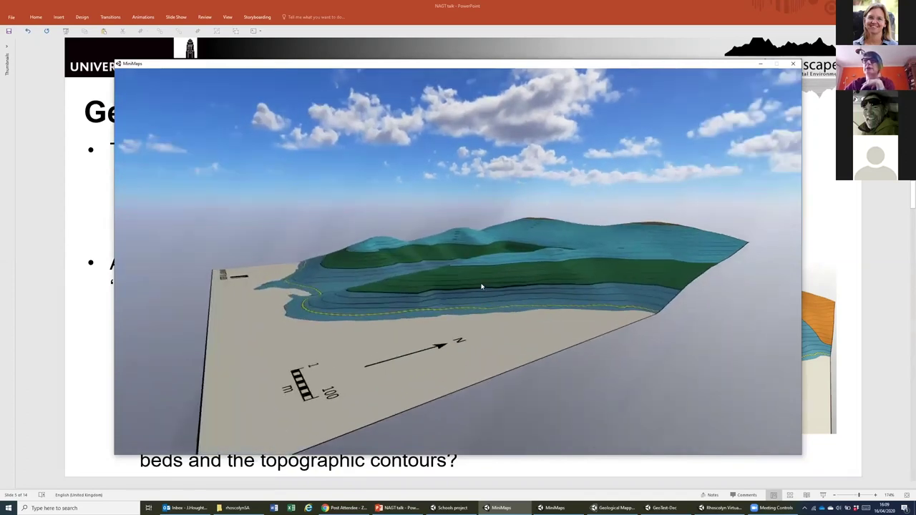
pyautogui.scroll(2, 481, 287)
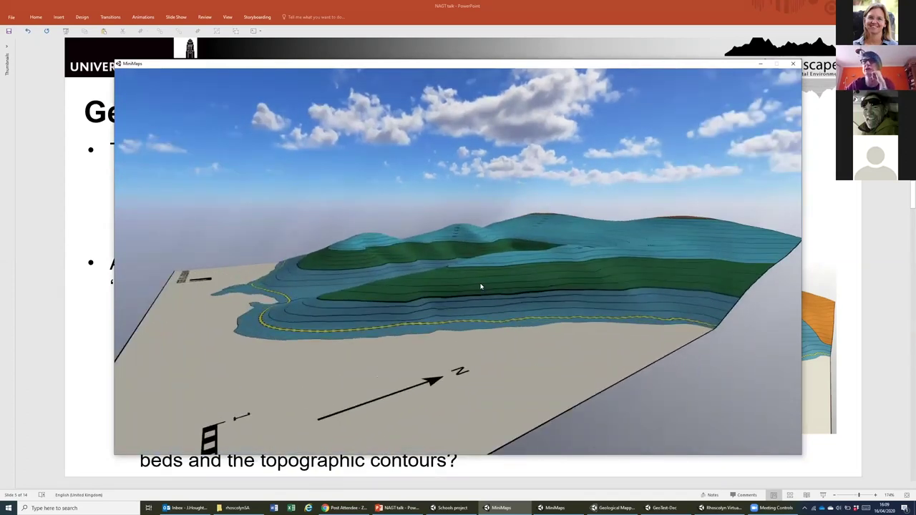
pyautogui.scroll(3, 481, 286)
pyautogui.moveTo(423, 343); pyautogui.dragTo(237, 379)
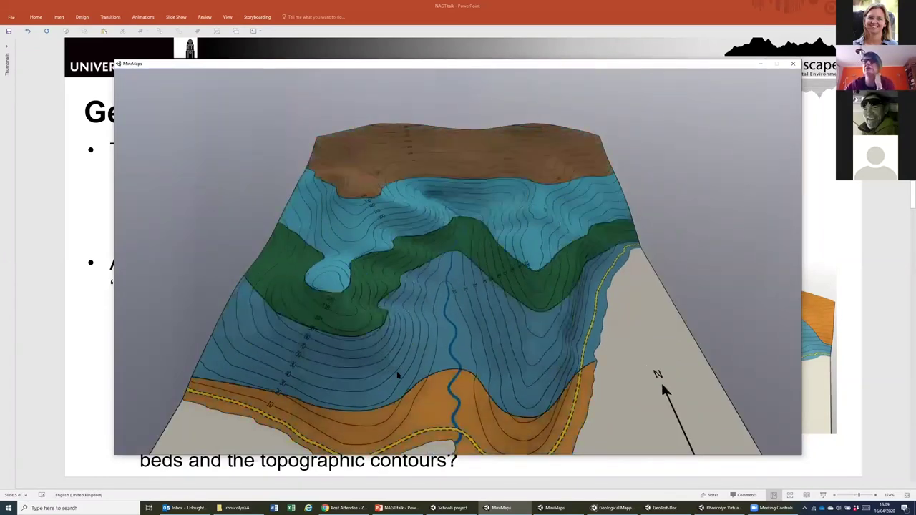
# Step: Cycle the beds through progressively steeper dips and compare their outcrop patterns across the valley
pyautogui.press('Right')
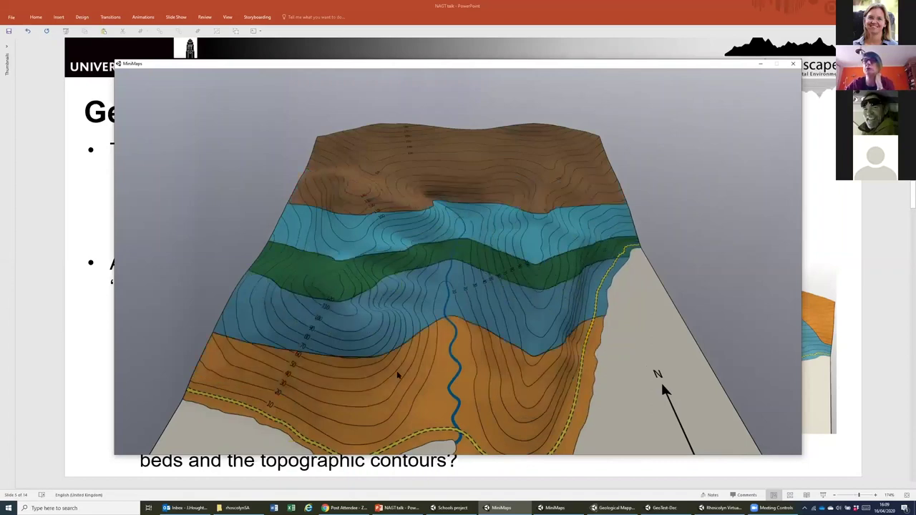
pyautogui.press('Right')
pyautogui.press('Right')
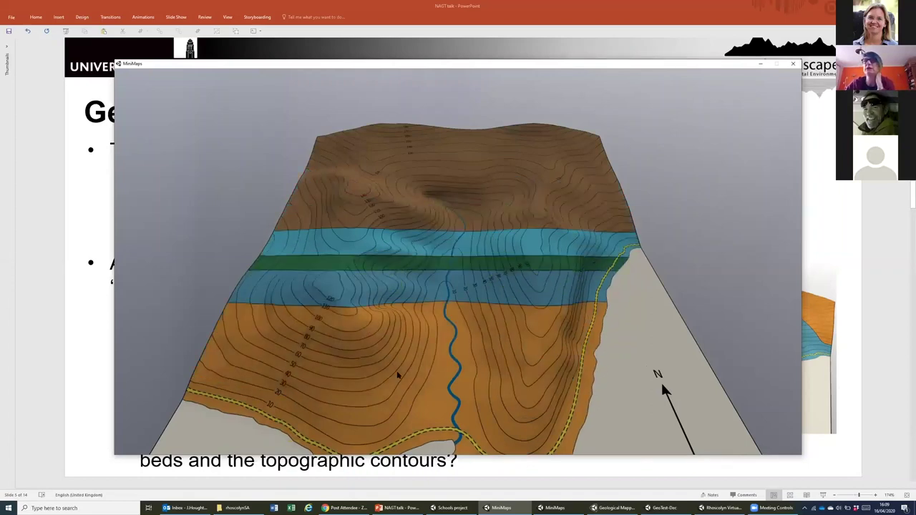
pyautogui.press('Right')
pyautogui.press('Right')
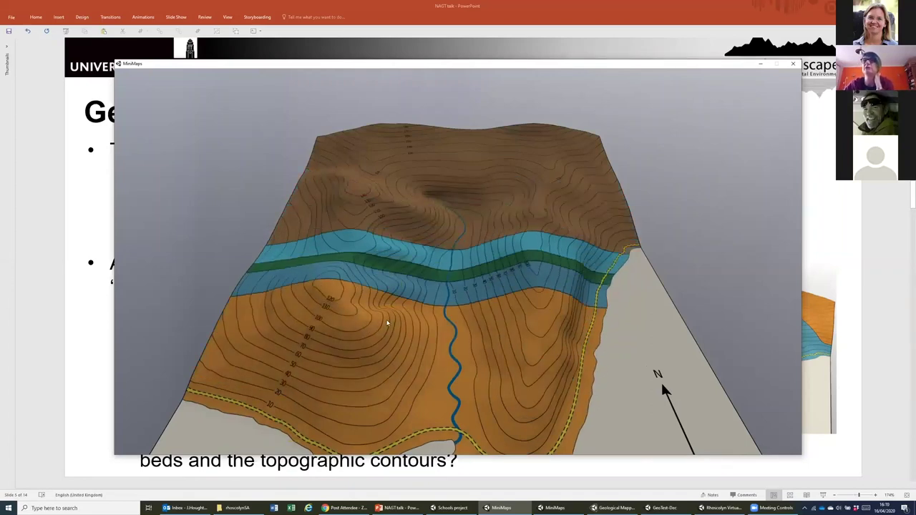
pyautogui.press('Right')
pyautogui.press('Right')
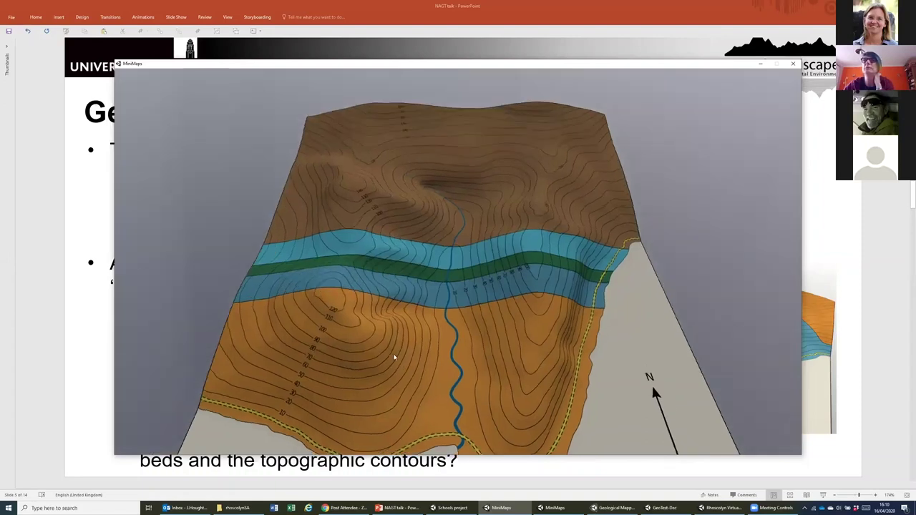
pyautogui.press('Right')
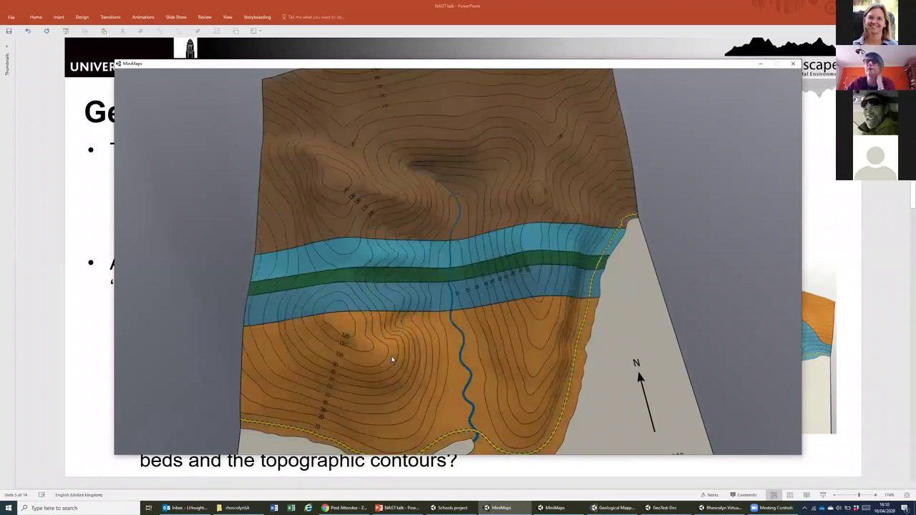
# Step: Return the beds to a gentle dip and examine the V-shaped outcrop pattern in the valley
pyautogui.press('Up')
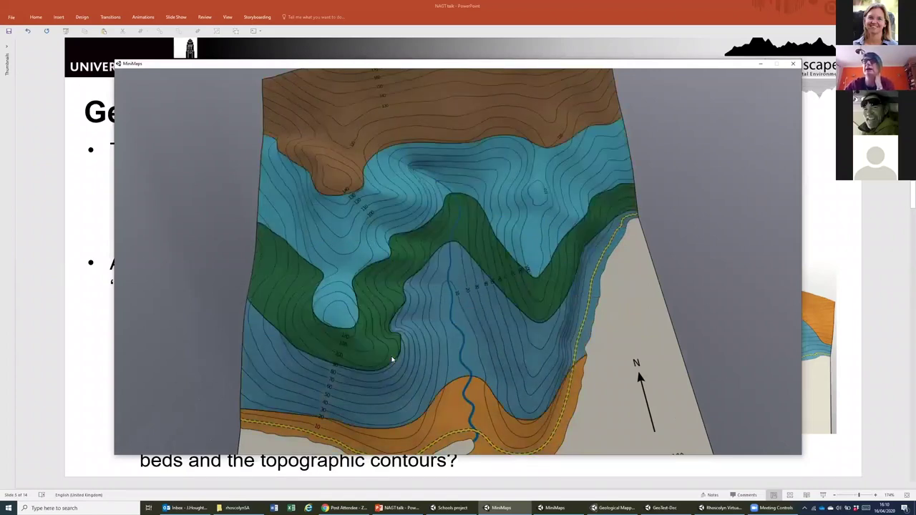
pyautogui.press('Left')
pyautogui.press('Left')
pyautogui.press('Left')
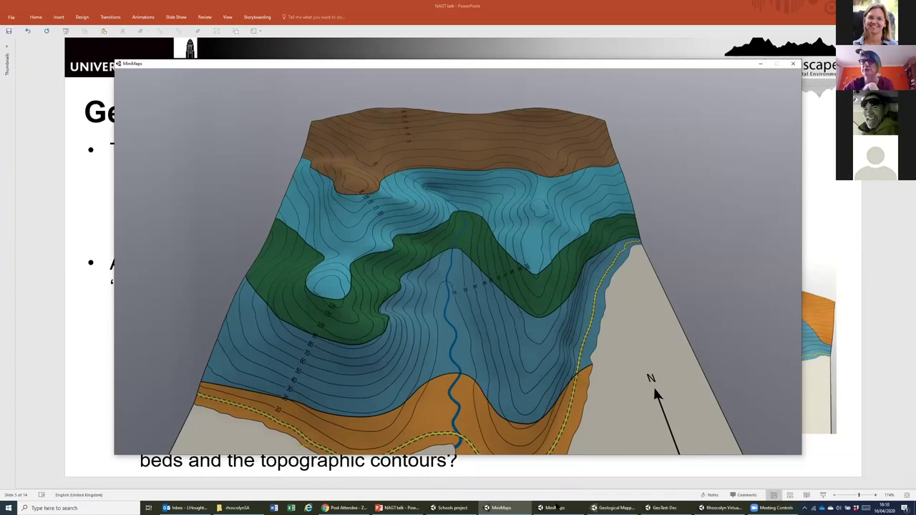
# Step: Switch to the varying-strike MiniMaps model and change the beds' strike to compare the outcrop patterns
pyautogui.moveTo(557, 508)
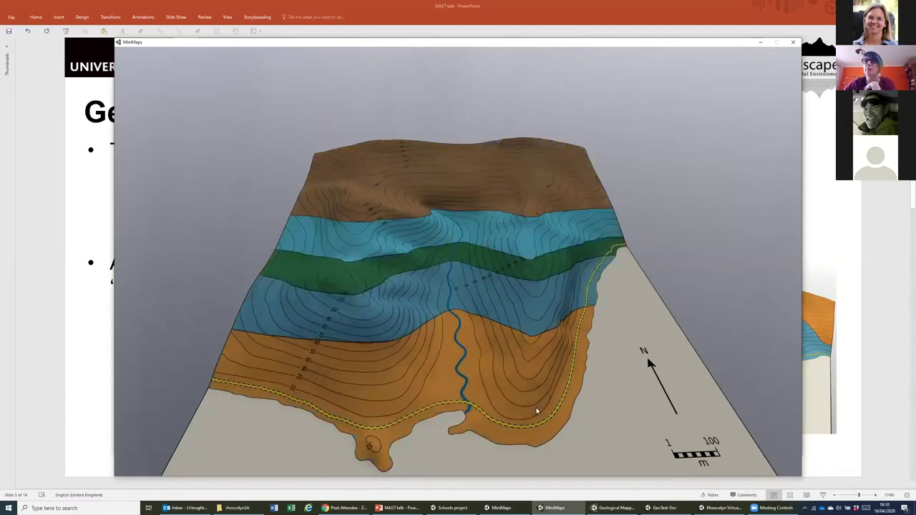
pyautogui.moveTo(487, 355)
pyautogui.mouseDown()
pyautogui.moveTo(491, 330)
pyautogui.moveTo(491, 364)
pyautogui.mouseUp()
pyautogui.scroll(3, 490, 363)
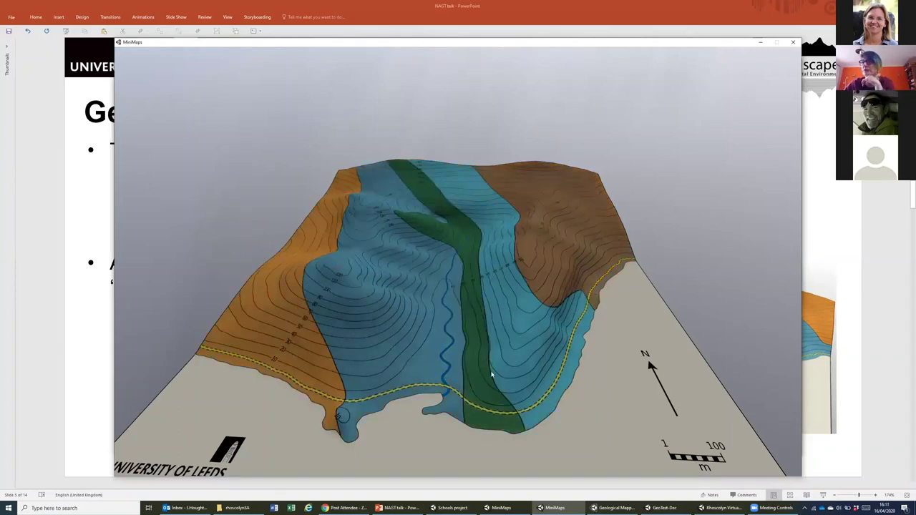
# Step: Return to the PowerPoint presentation and advance past Geological Mapping and Field Skills to the Lighthouse Bay slide
pyautogui.click(390, 507)
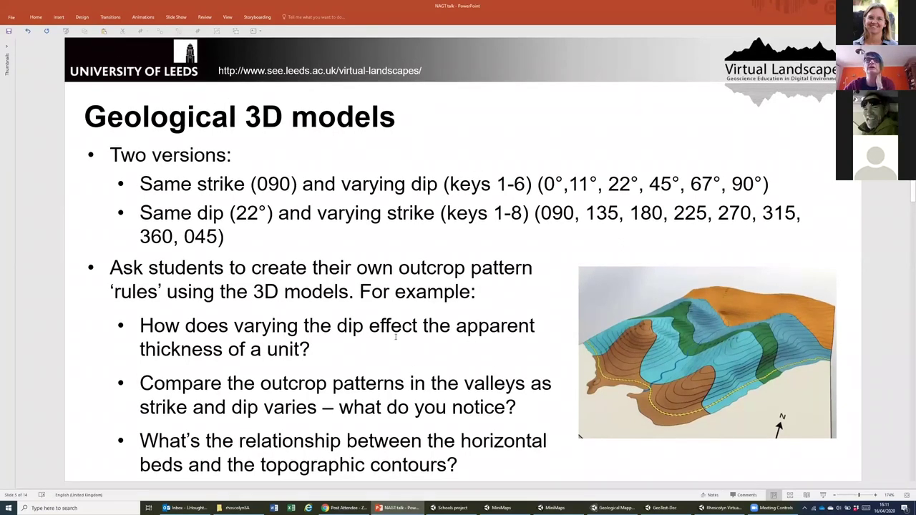
pyautogui.scroll(-1, 395, 337)
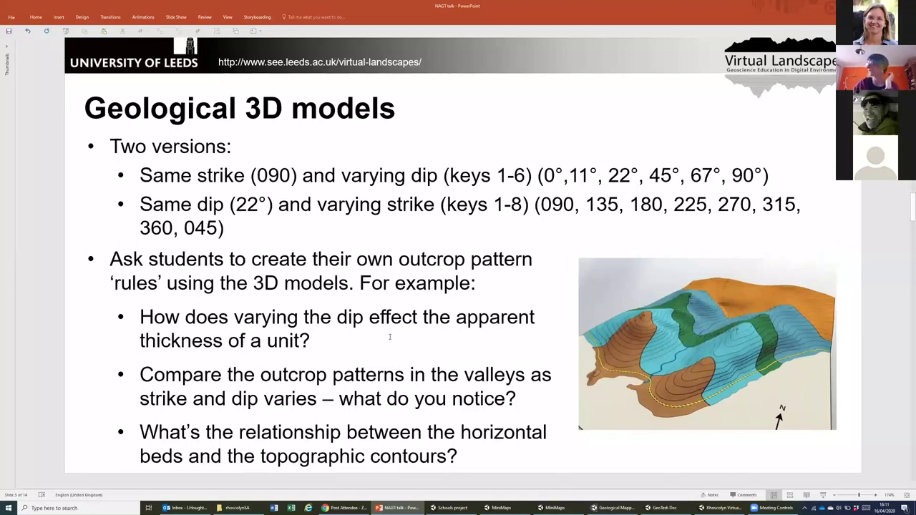
pyautogui.scroll(-2, 390, 337)
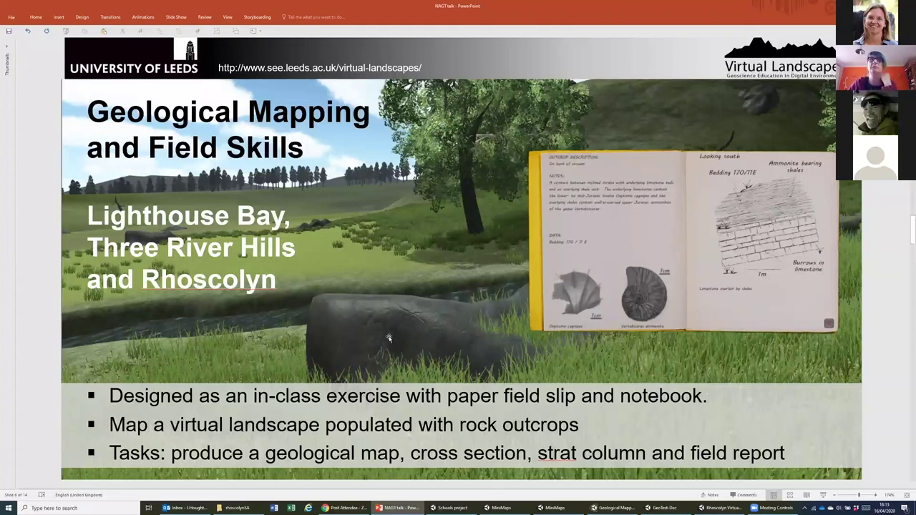
pyautogui.press('pagedown')
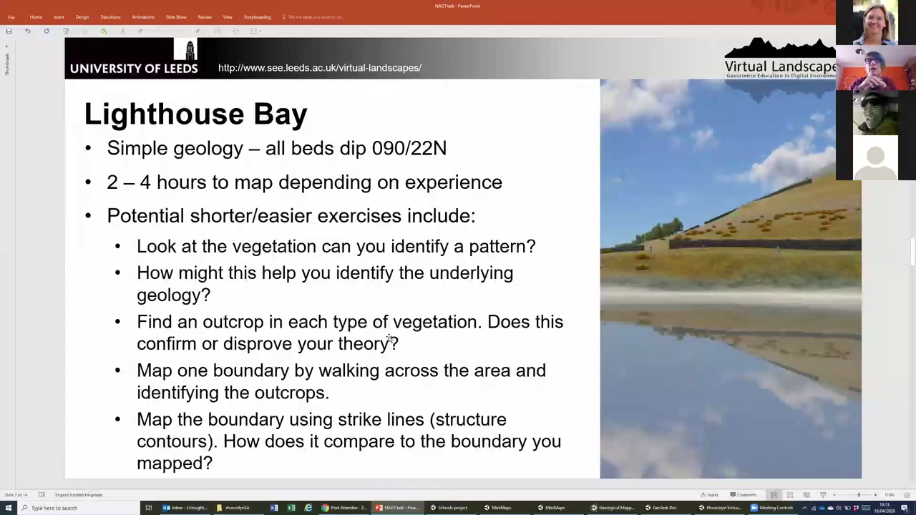
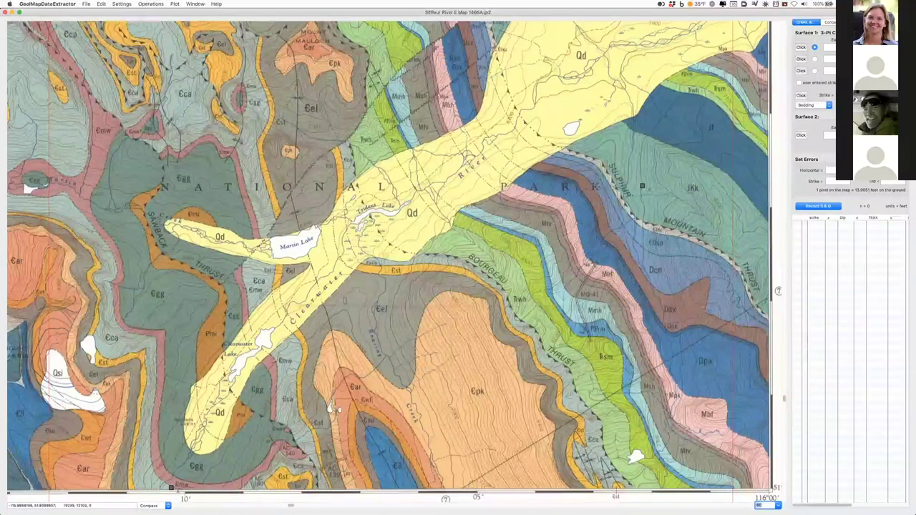
# Step: In GeolMapDataExtractor, set the horizontal error for the orientation calculation to 50
pyautogui.click(830, 170)
pyautogui.write('50')
pyautogui.press('Return')
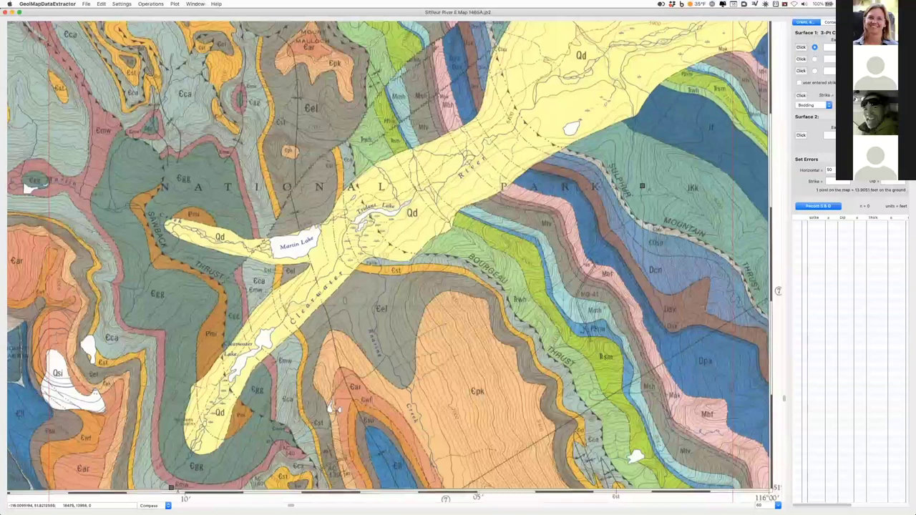
# Step: Mark three points along the contact between the pink Mbf unit and the blue unit, and record the bedding strike and dip
pyautogui.click(332, 408)
pyautogui.click(804, 70)
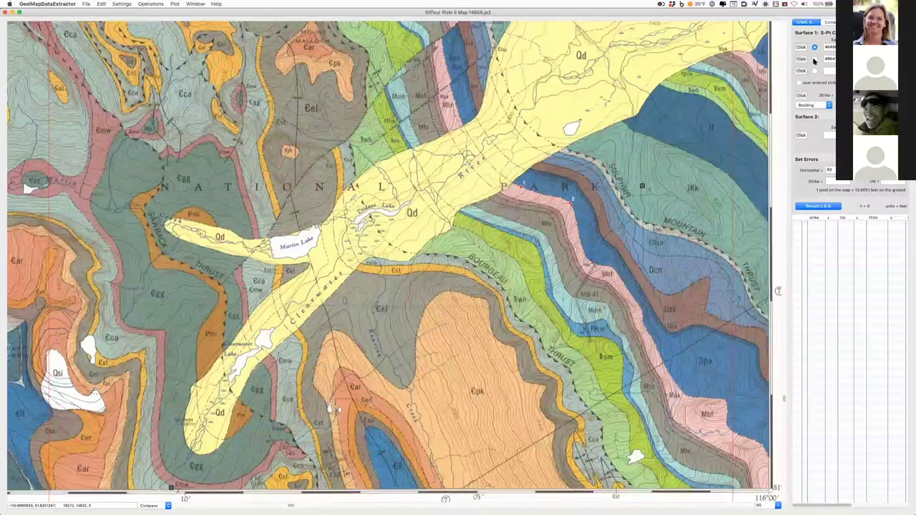
pyautogui.click(587, 247)
pyautogui.click(815, 59)
pyautogui.press('Return')
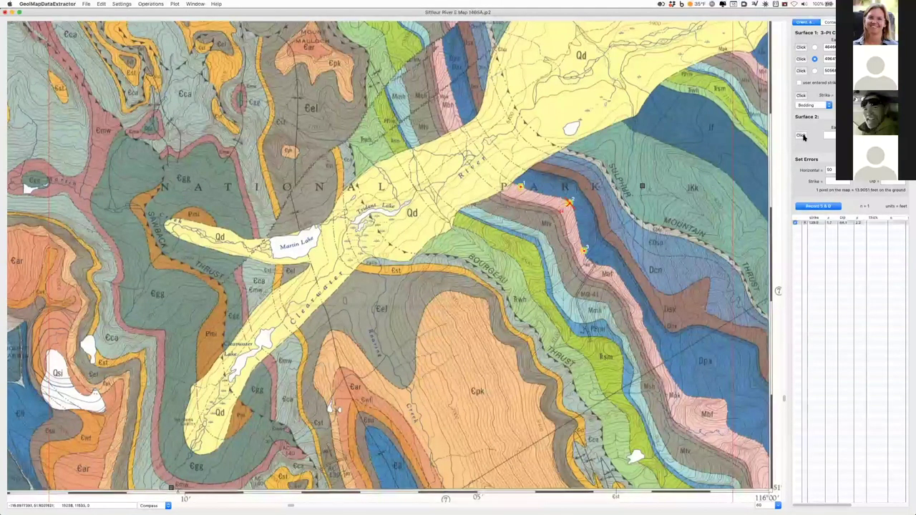
# Step: Pick a Surface 2 point on the opposite contact of the pink Mbf unit and record the unit's thickness
pyautogui.click(802, 136)
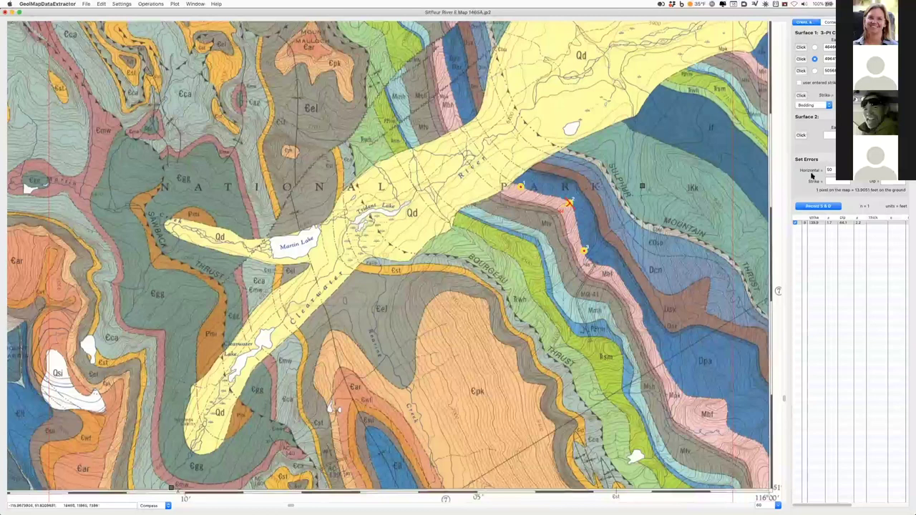
pyautogui.click(818, 206)
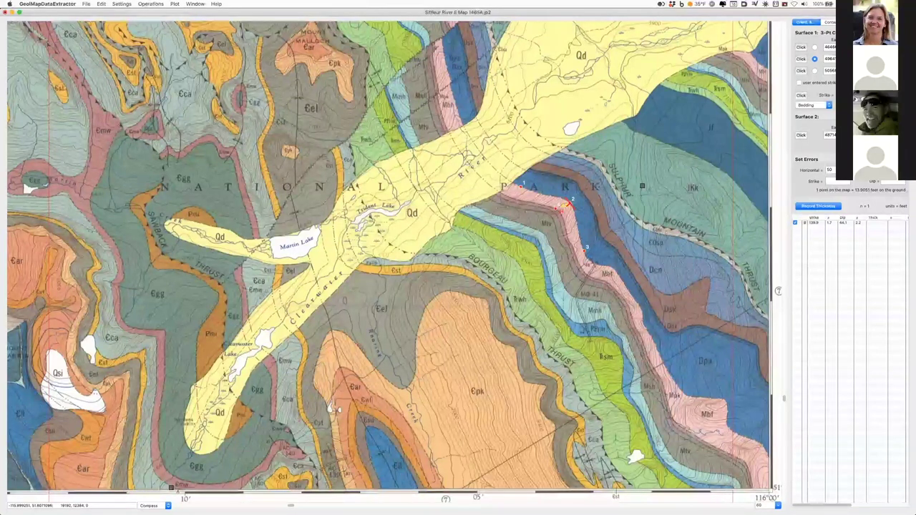
pyautogui.click(814, 207)
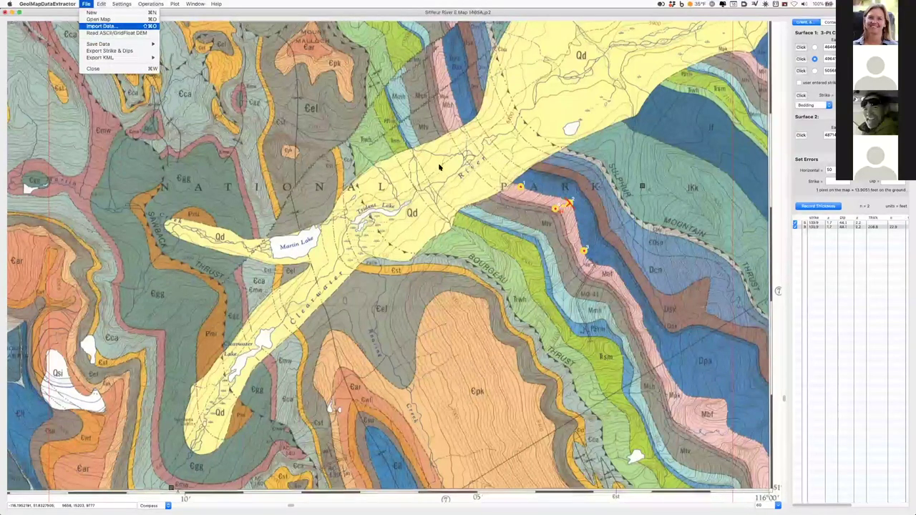
# Step: Import the saved orientations from Siffleur orientations.txt and the digitized contacts and faults from Digitized Contacts.txt
pyautogui.click(100, 25)
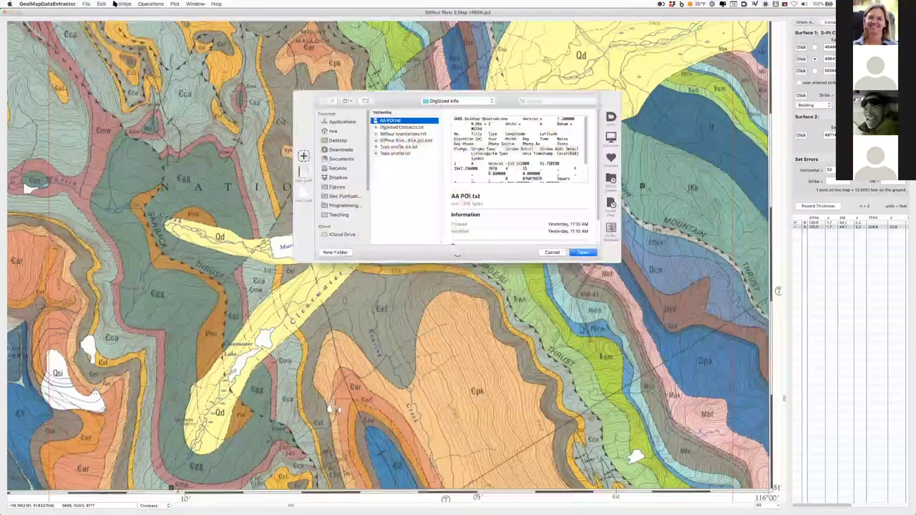
pyautogui.press('Return')
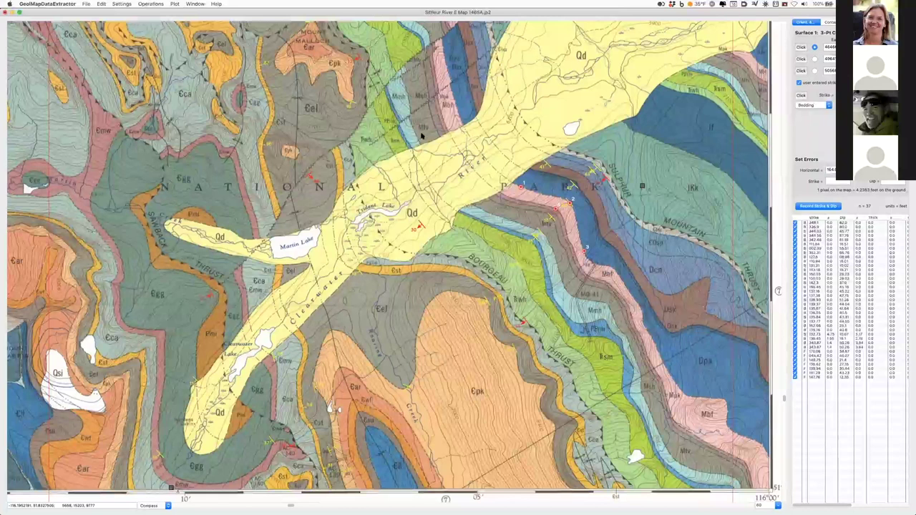
pyautogui.hotkey('ctrl', 'F2')
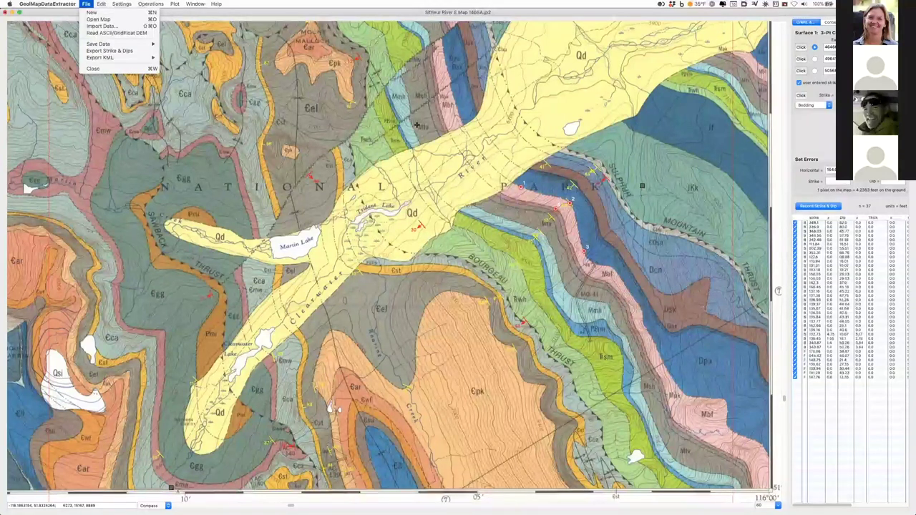
pyautogui.press('Down')
pyautogui.press('Down')
pyautogui.press('Down')
pyautogui.press('Return')
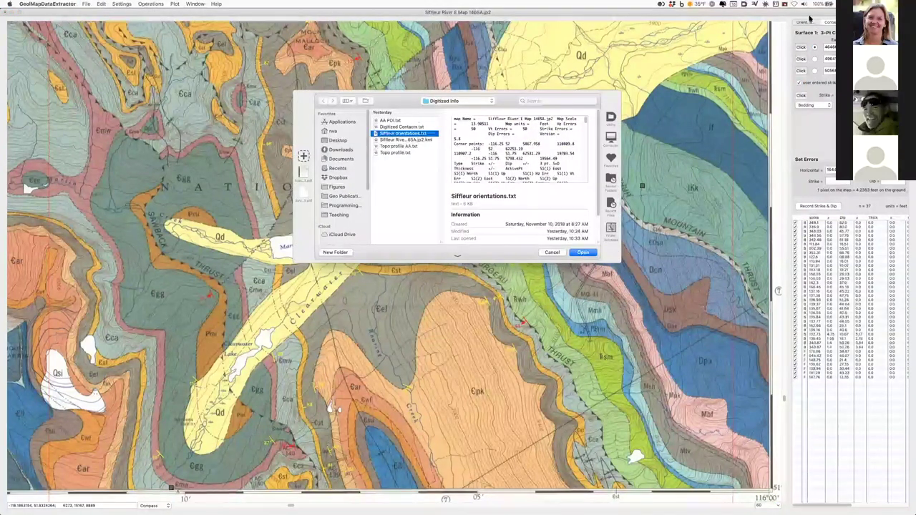
pyautogui.press('Return')
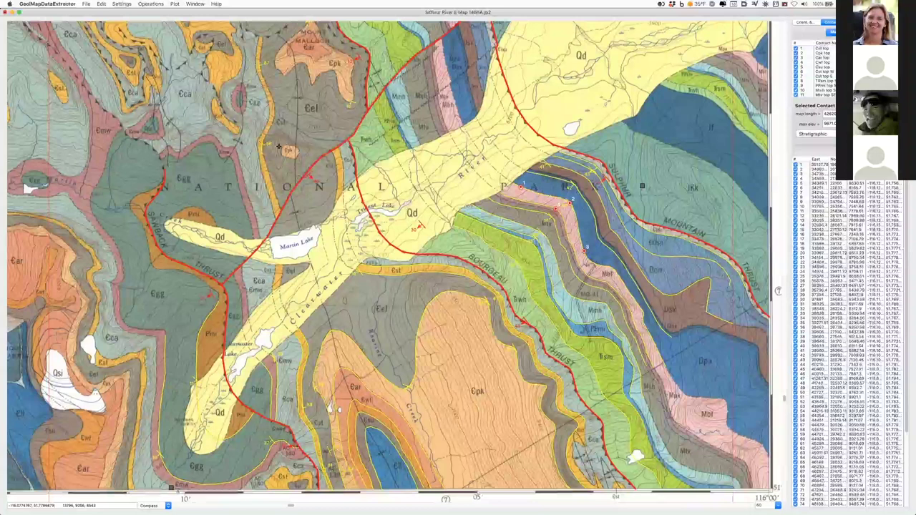
# Step: Lasso-select contact vertices along the upper edge of the large orange Єpk area, fit a plane, and add it to the recorded orientations as Bedding
pyautogui.click(272, 122)
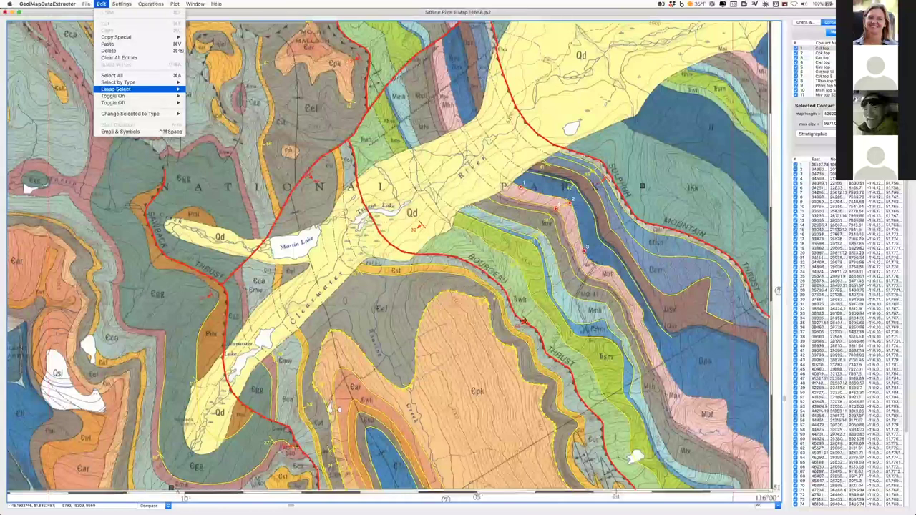
pyautogui.press('Escape')
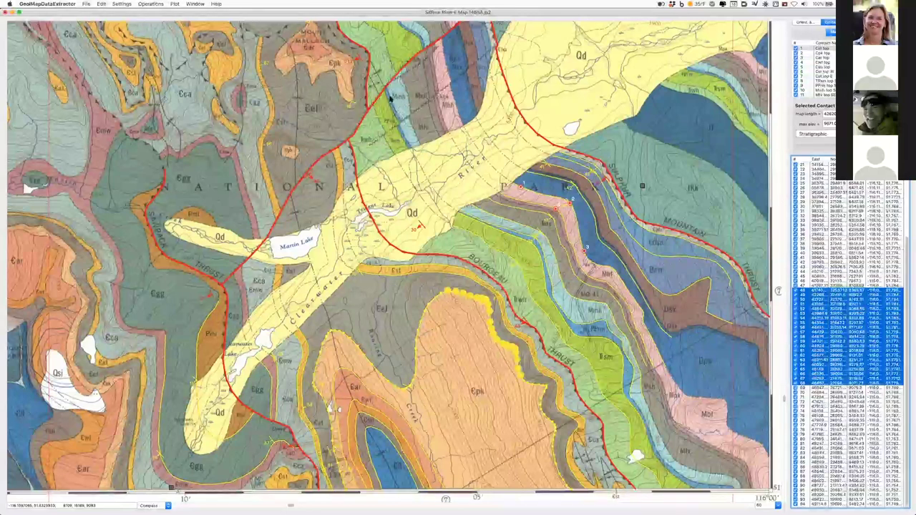
pyautogui.press('super+f')
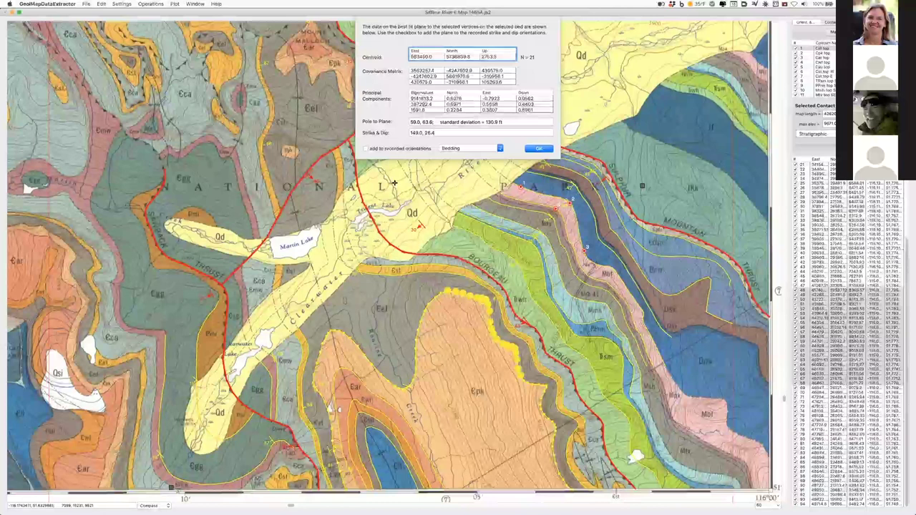
pyautogui.click(365, 148)
pyautogui.press('Return')
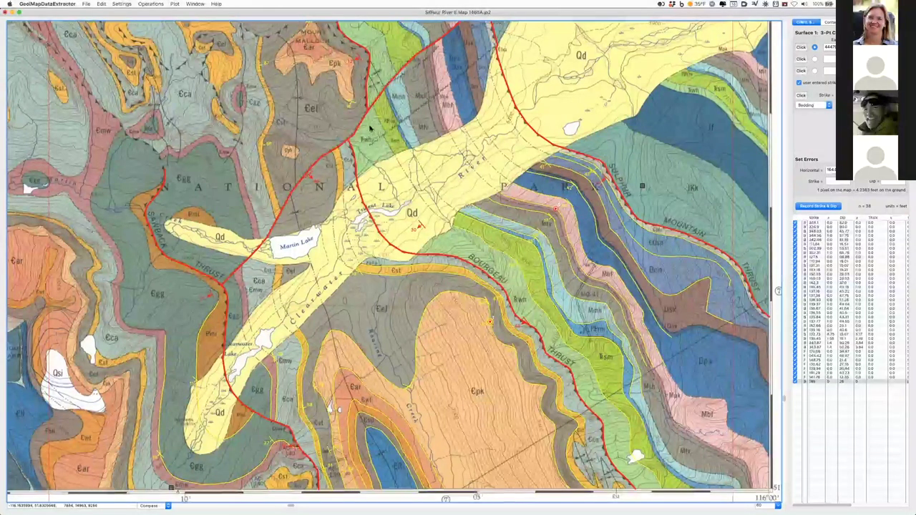
# Step: Calculate the cylindrical fold axis from the checked Bedding orientations and review its stereonet and statistics
pyautogui.press('super+b')
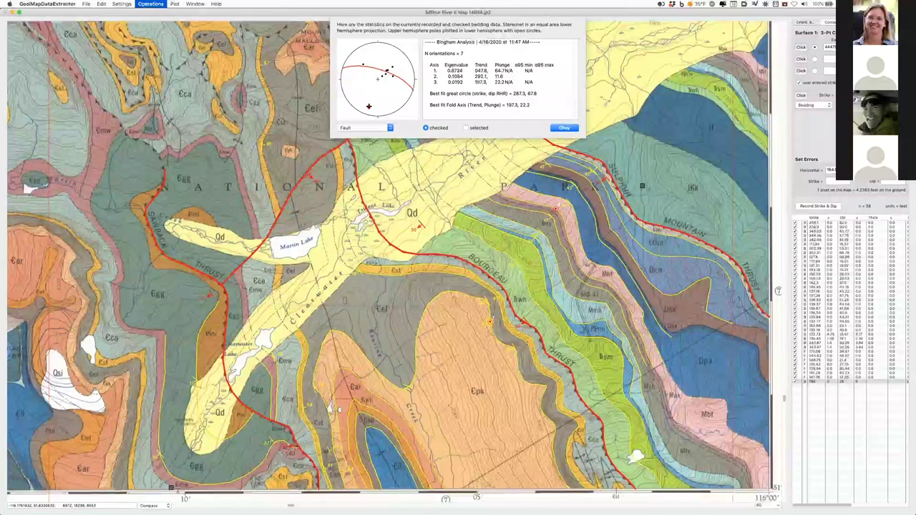
pyautogui.click(365, 127)
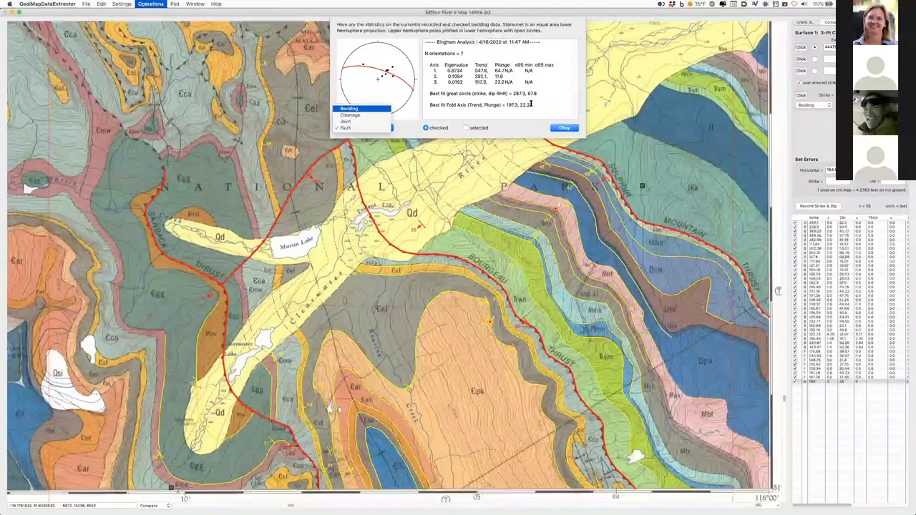
pyautogui.press('Return')
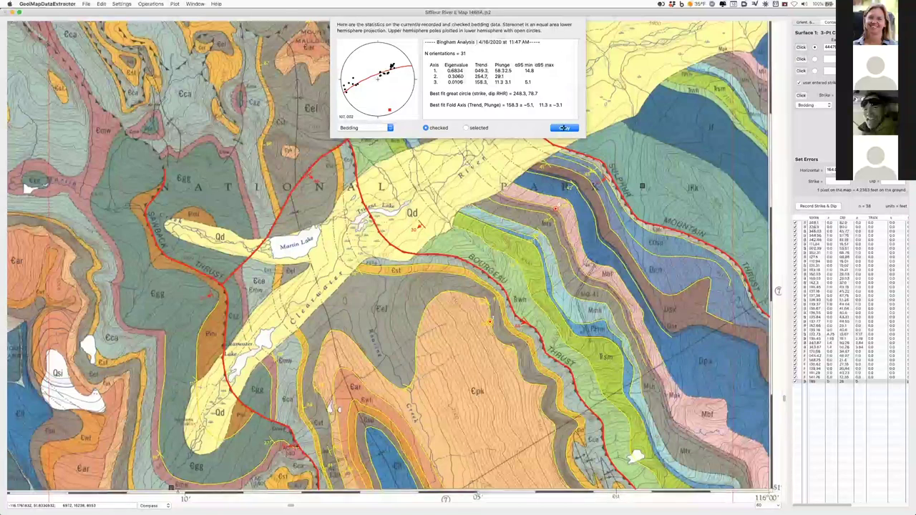
pyautogui.click(564, 128)
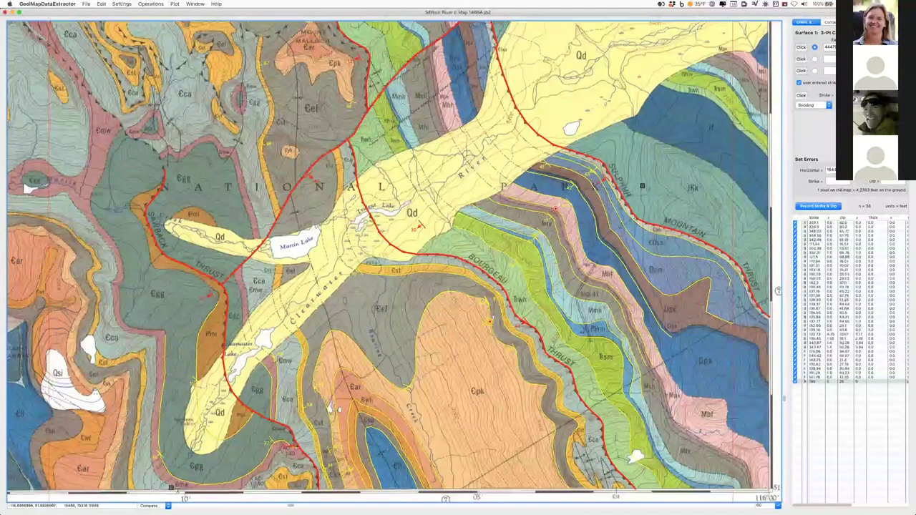
# Step: For the piercing-point calculation, pick a point on the fault northeast of Martin Lake and set the plane's strike to 45
pyautogui.click(855, 22)
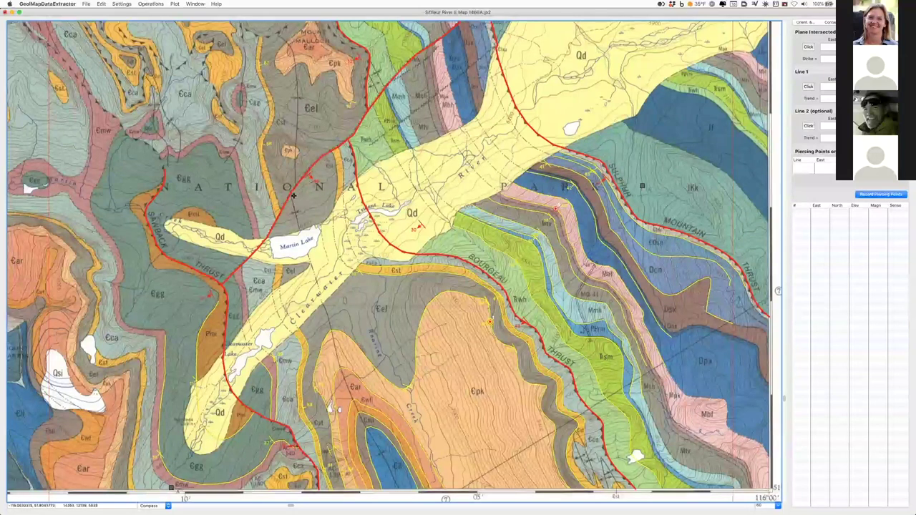
pyautogui.click(320, 155)
pyautogui.press('Tab')
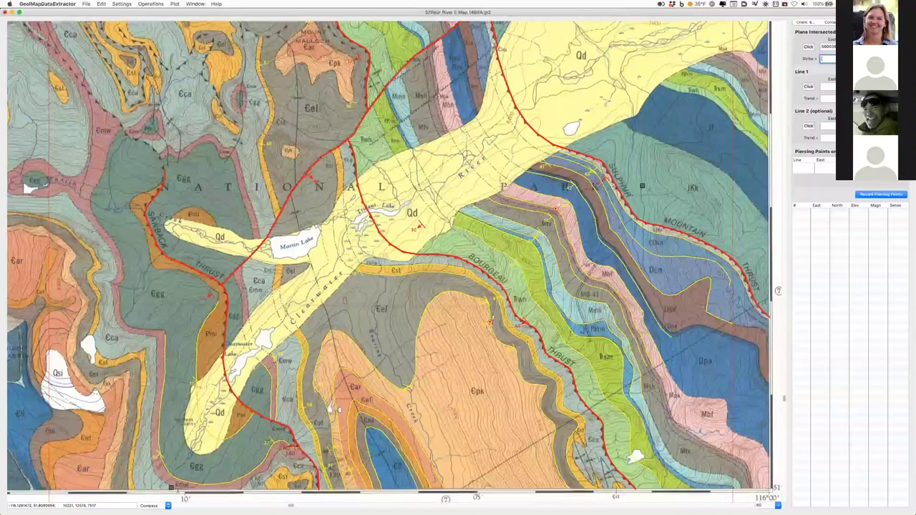
pyautogui.write('45')
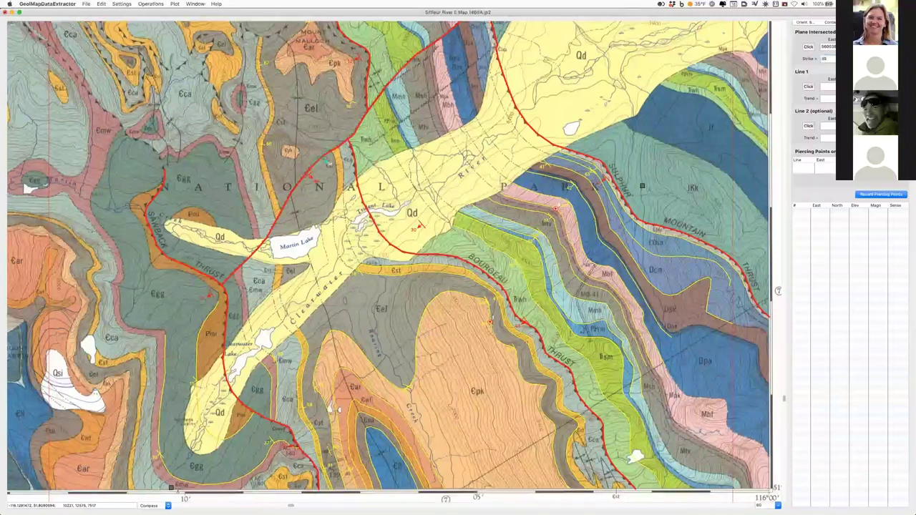
# Step: Define Line 1 and Line 2 on opposite sides of the fault, both with trend 158, and record their piercing points
pyautogui.click(808, 88)
pyautogui.click(331, 330)
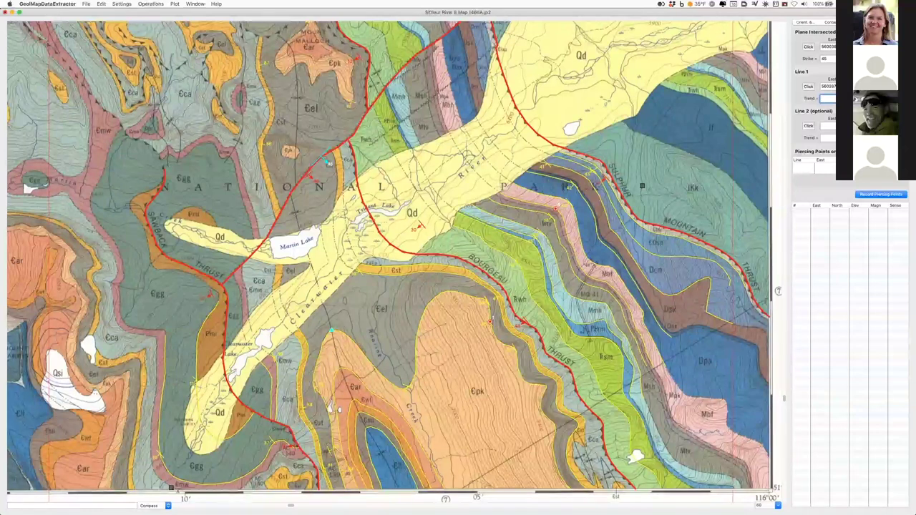
pyautogui.click(272, 175)
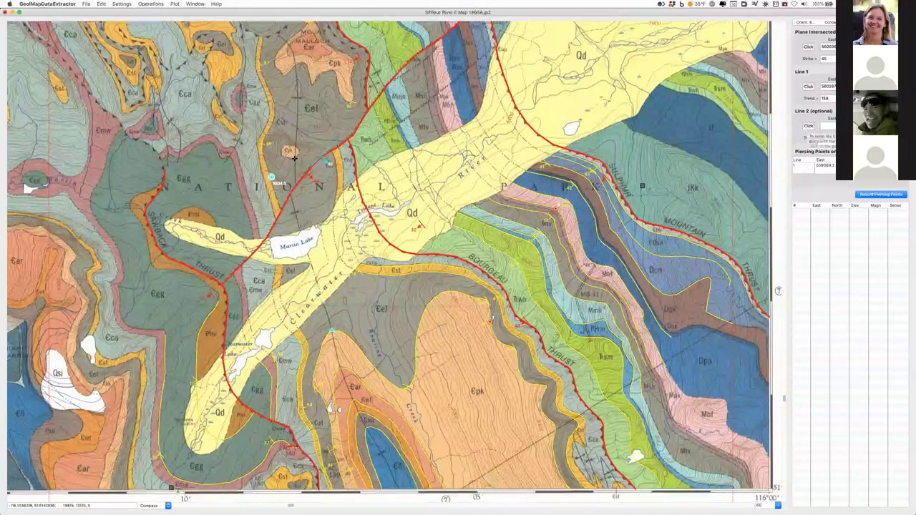
pyautogui.click(304, 174)
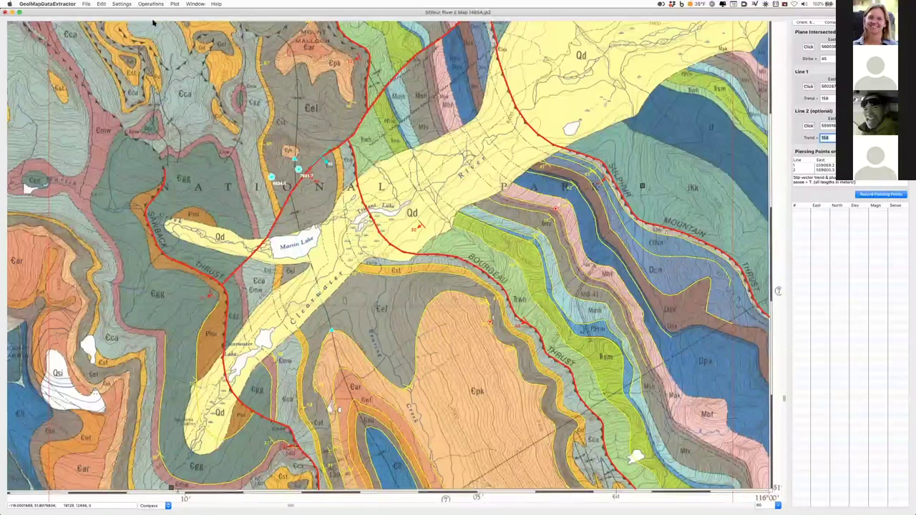
pyautogui.press('Return')
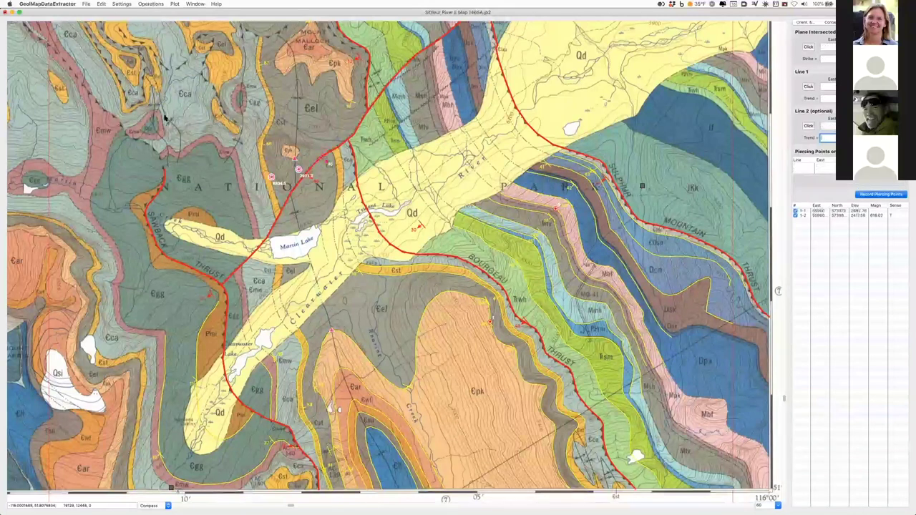
# Step: Show the stereonet of slip on the fault for the selected piercing points, review it and close it
pyautogui.click(151, 3)
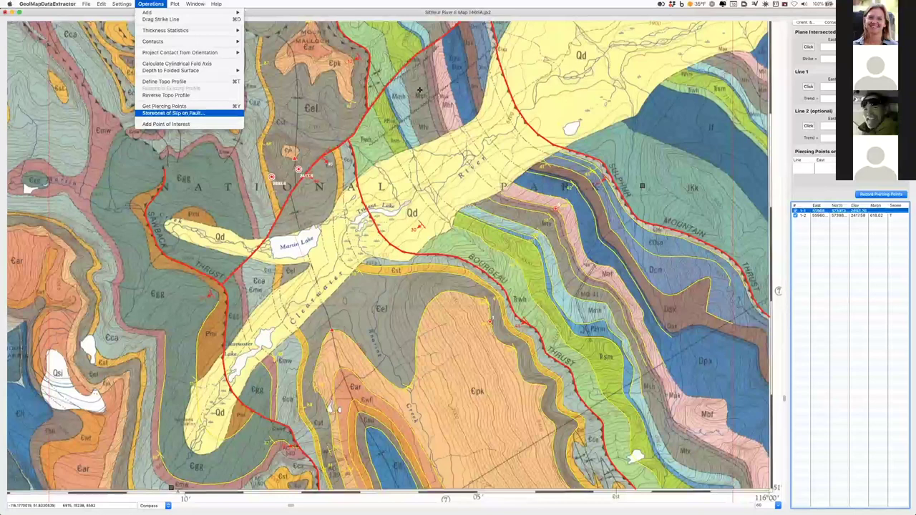
pyautogui.press('Return')
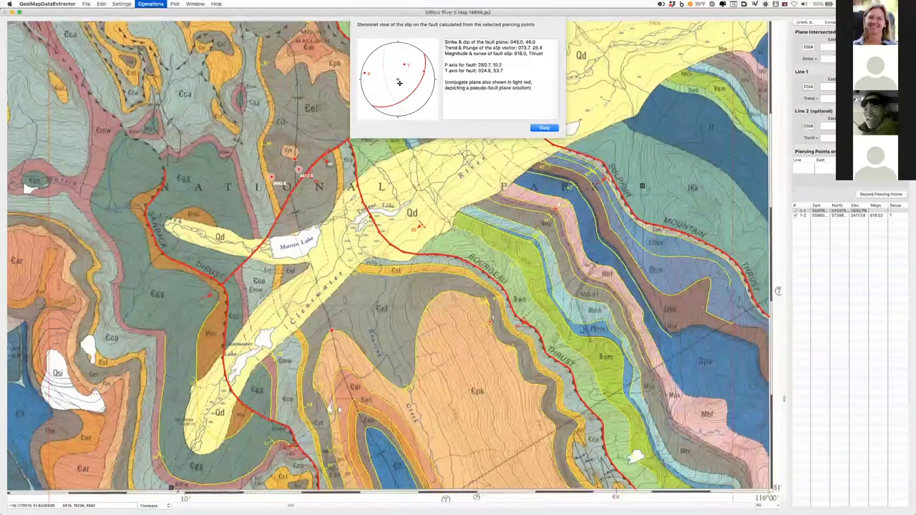
pyautogui.press('Return')
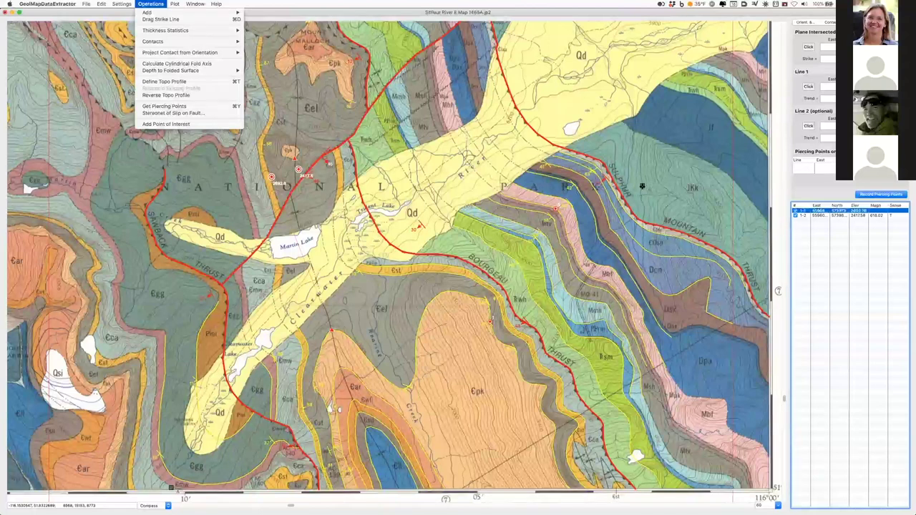
# Step: Define a topographic profile along the AA' section line across the map and name it AA'
pyautogui.press('super+t')
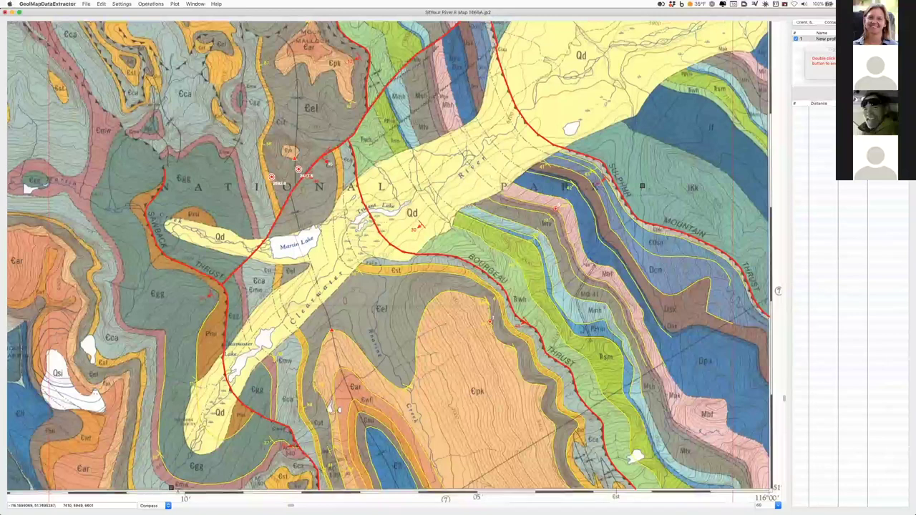
pyautogui.press('Return')
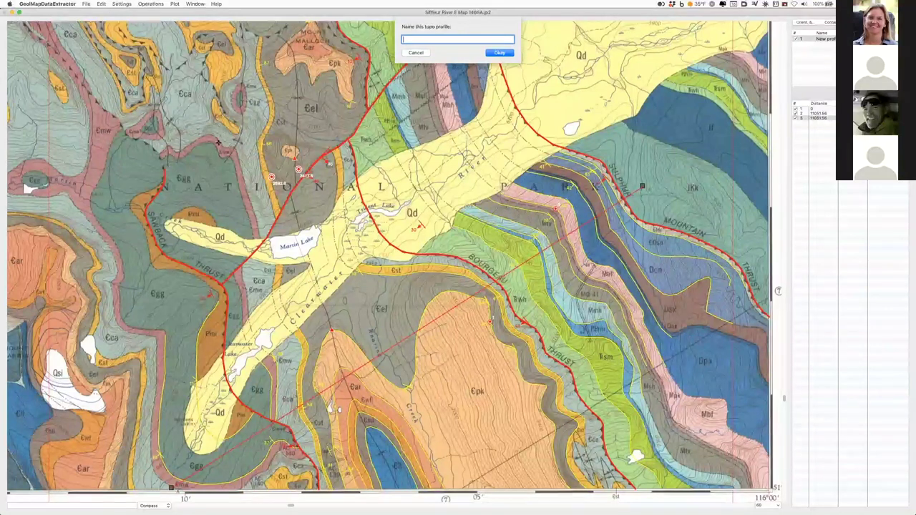
pyautogui.write("AA'")
pyautogui.press('Return')
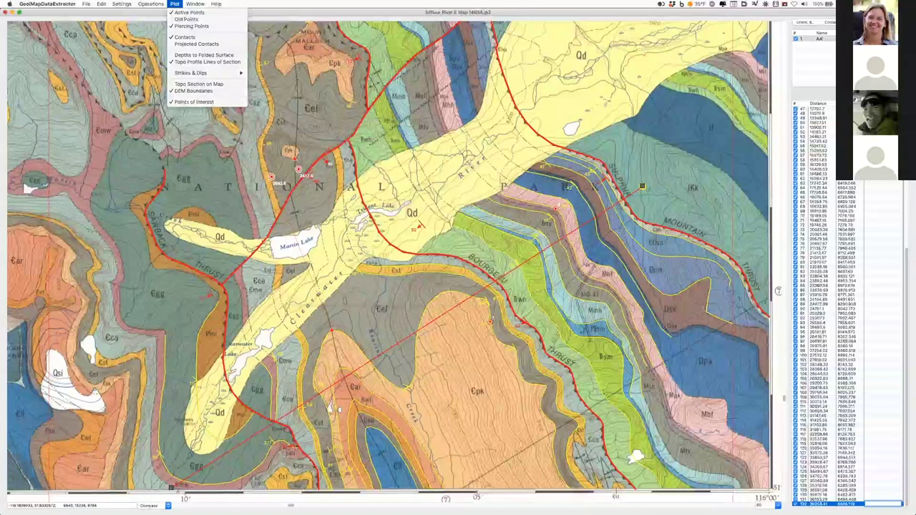
# Step: Plot the AA' section on the map with apparent dips within 5000 feet, fold axis azimuth 158, plunge 11, checked contacts and depths to folded surfaces
pyautogui.click(207, 61)
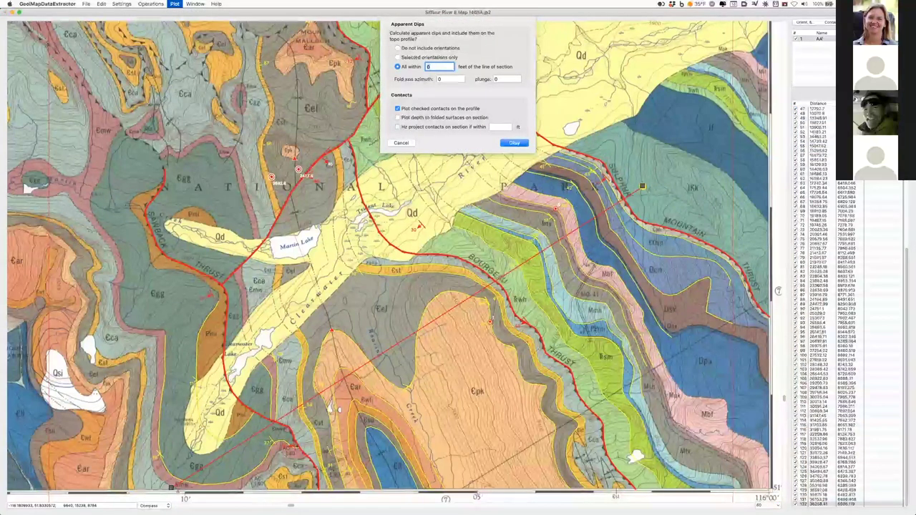
pyautogui.write('5000')
pyautogui.press('Tab')
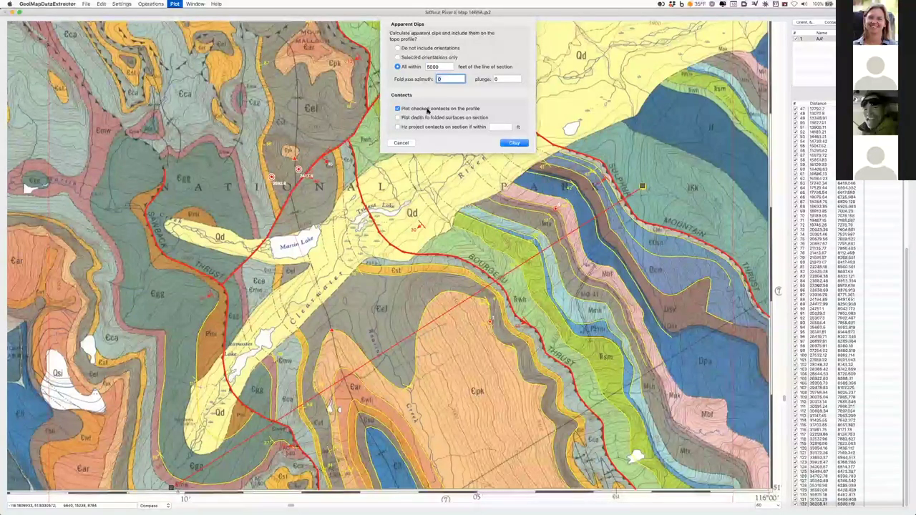
pyautogui.write('158')
pyautogui.press('Tab')
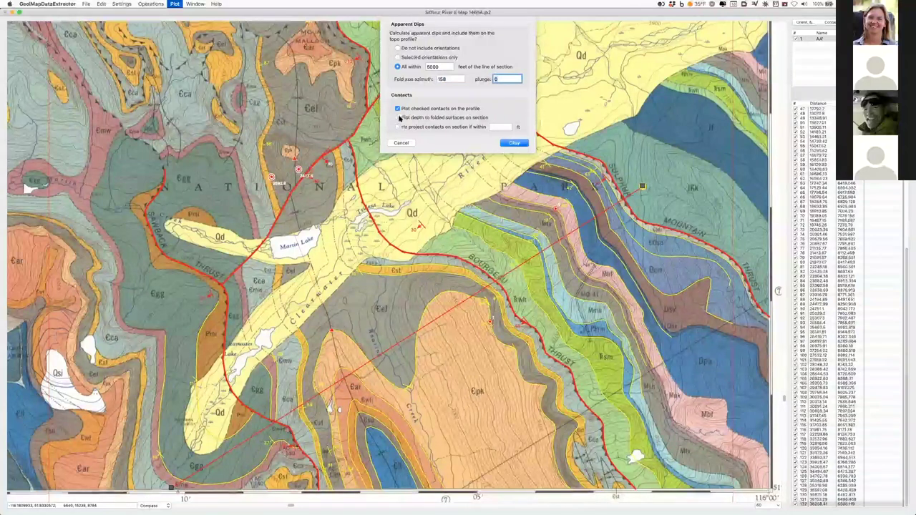
pyautogui.write('11')
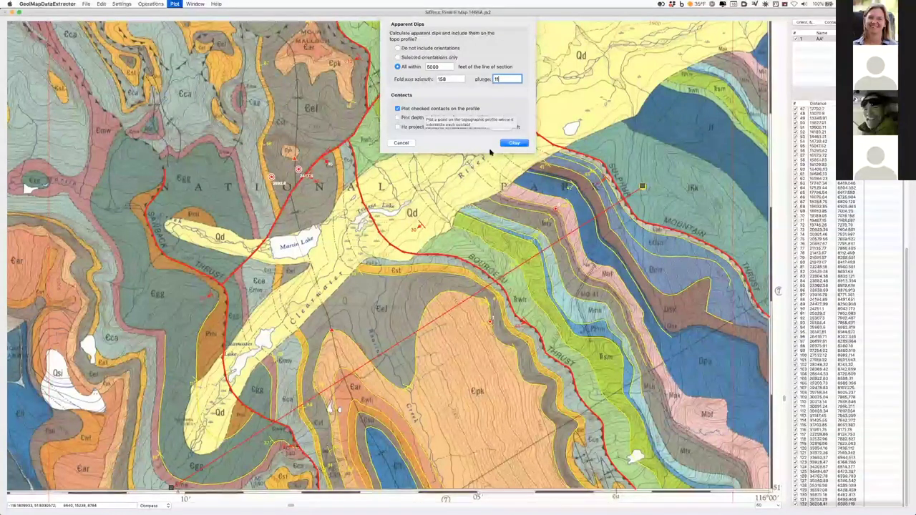
pyautogui.click(512, 144)
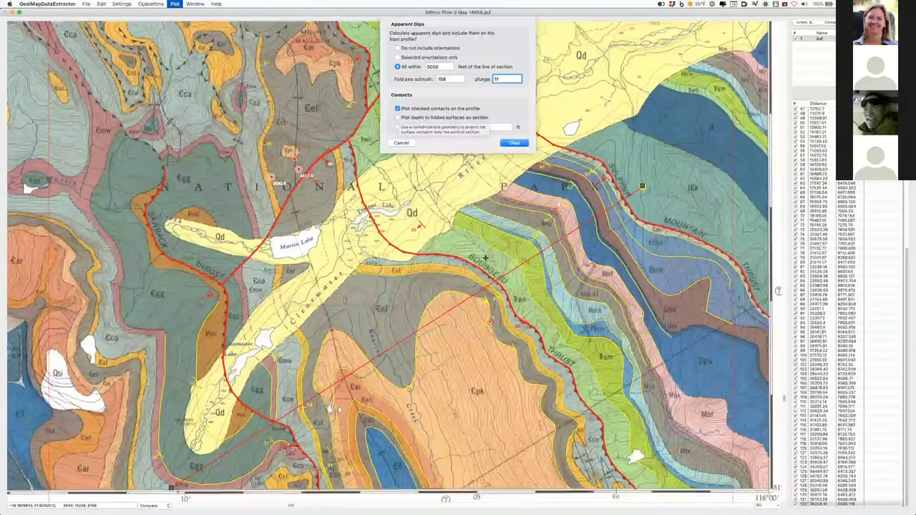
pyautogui.press('Return')
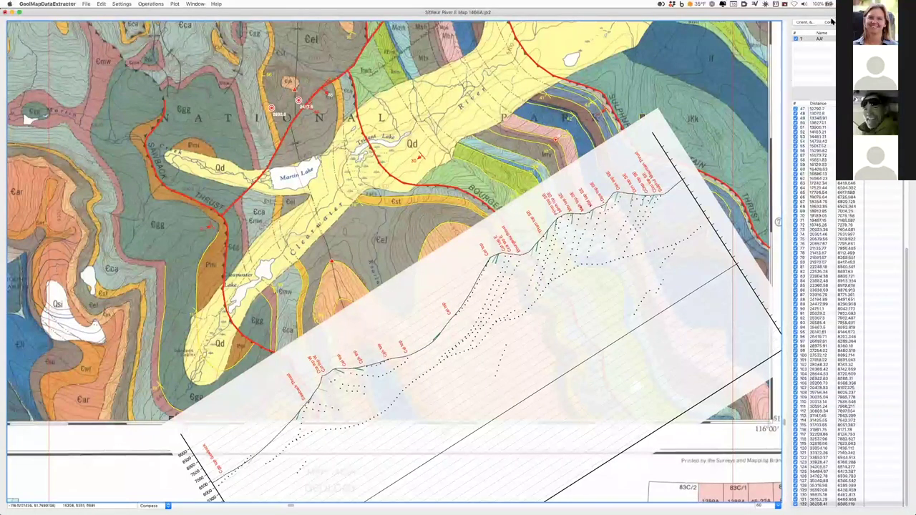
pyautogui.click(813, 81)
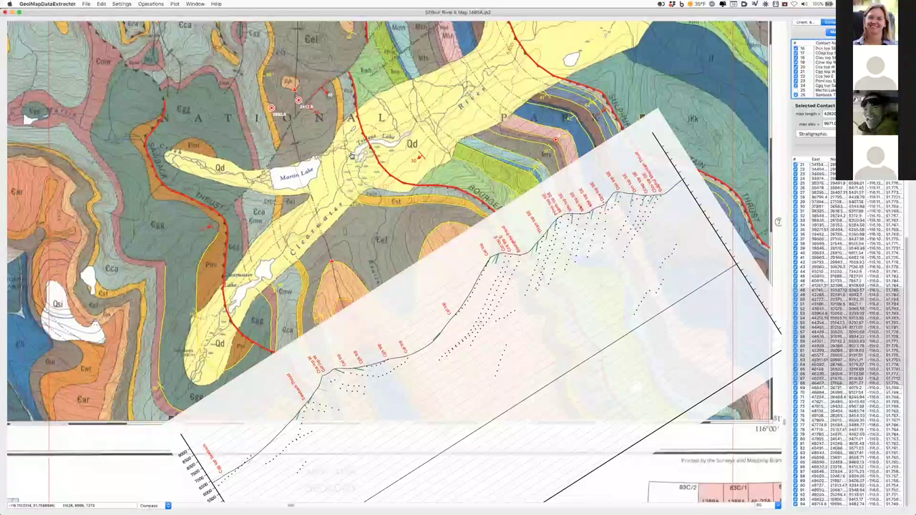
# Step: Switch to PDF Expert, examine the finished structural cross section in Figure 6, and return to GeolMapDataExtractor
pyautogui.press('super+Tab')
pyautogui.press('super+Tab')
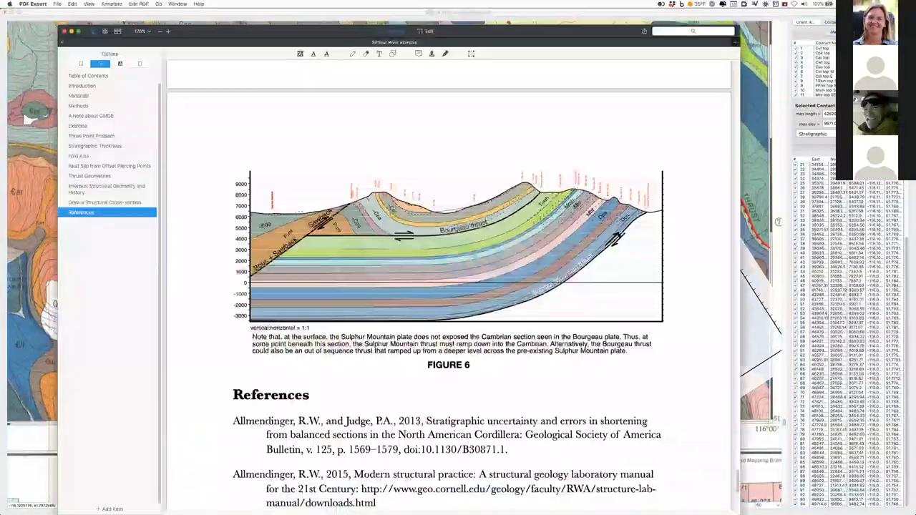
pyautogui.click(565, 251)
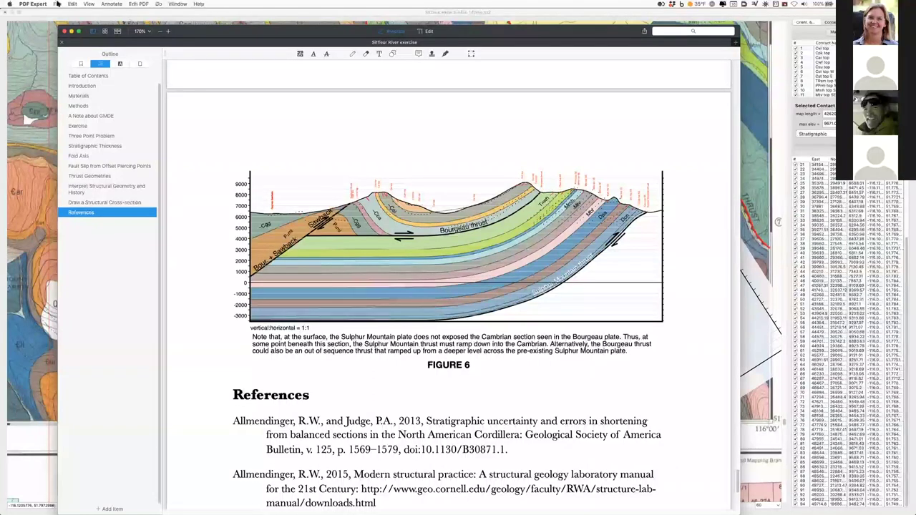
pyautogui.press('super+Tab')
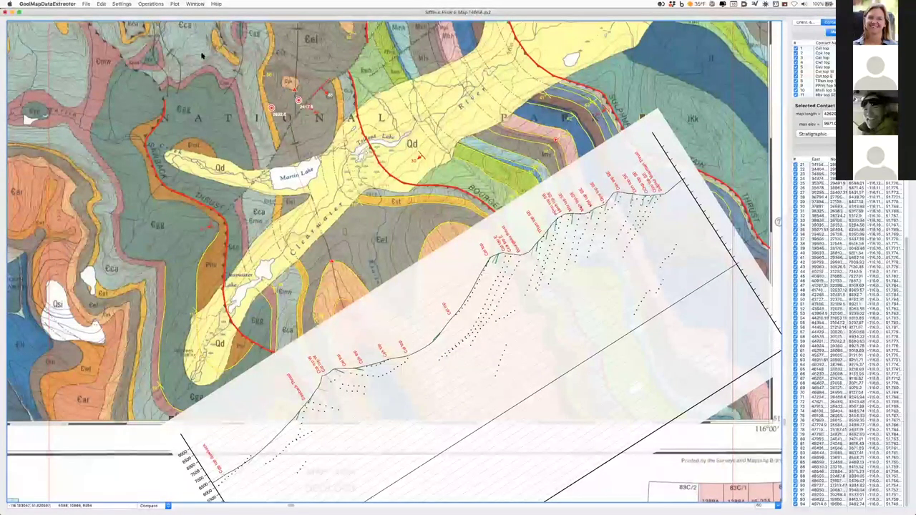
# Step: Bring up the NAIP.mbtiles imagery, pick three points running north to south along the mountainside, and record the bedding orientation
pyautogui.click(196, 4)
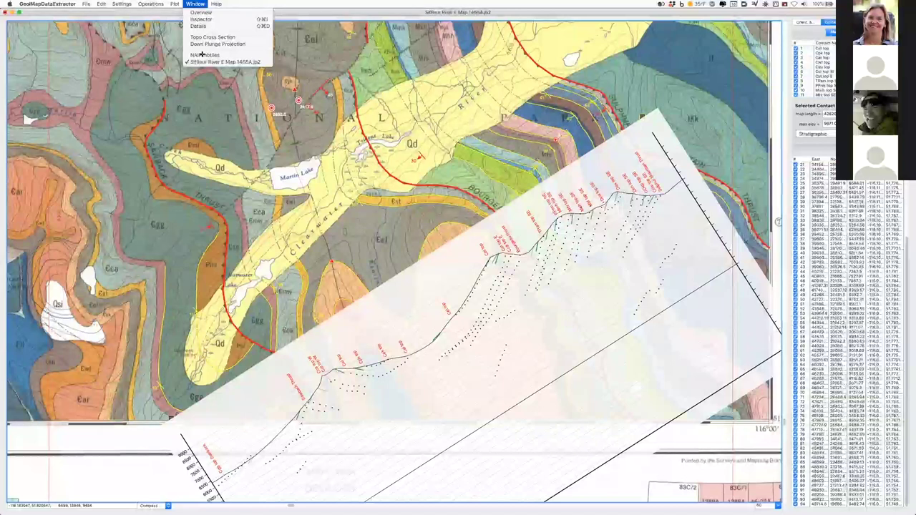
pyautogui.click(201, 54)
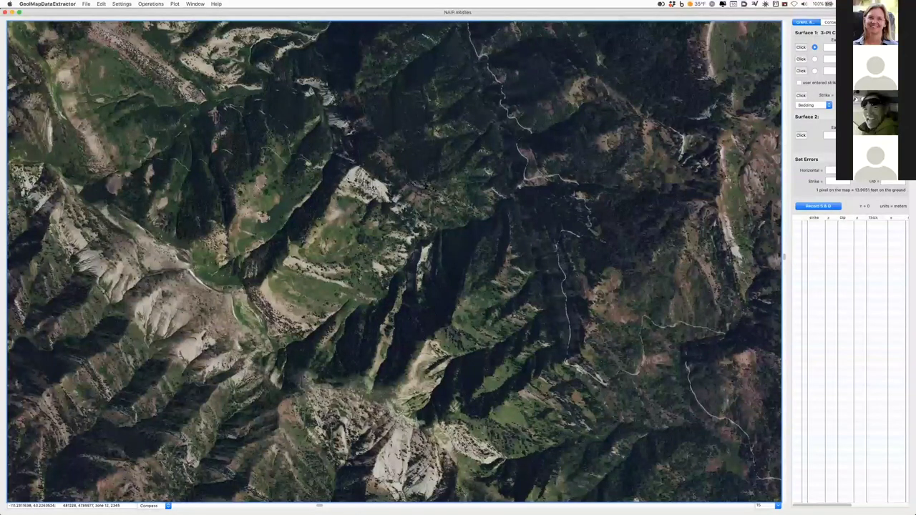
pyautogui.click(406, 174)
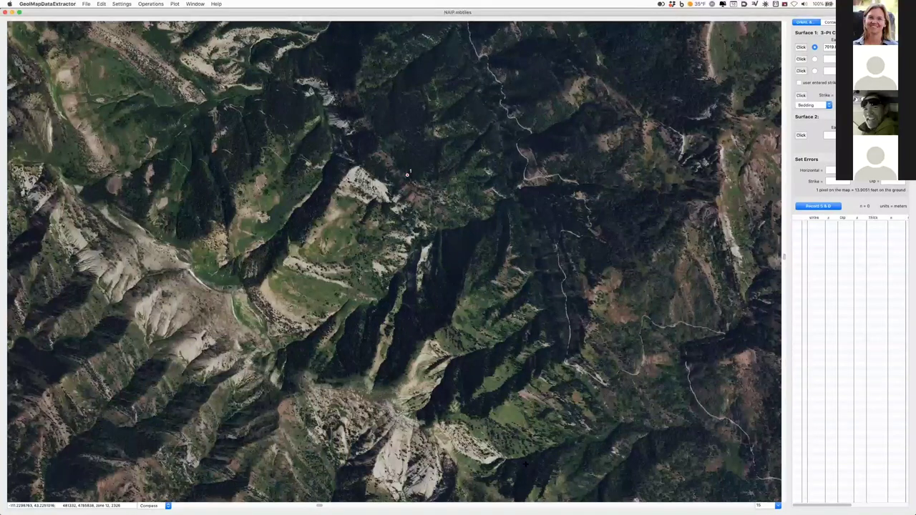
pyautogui.click(449, 326)
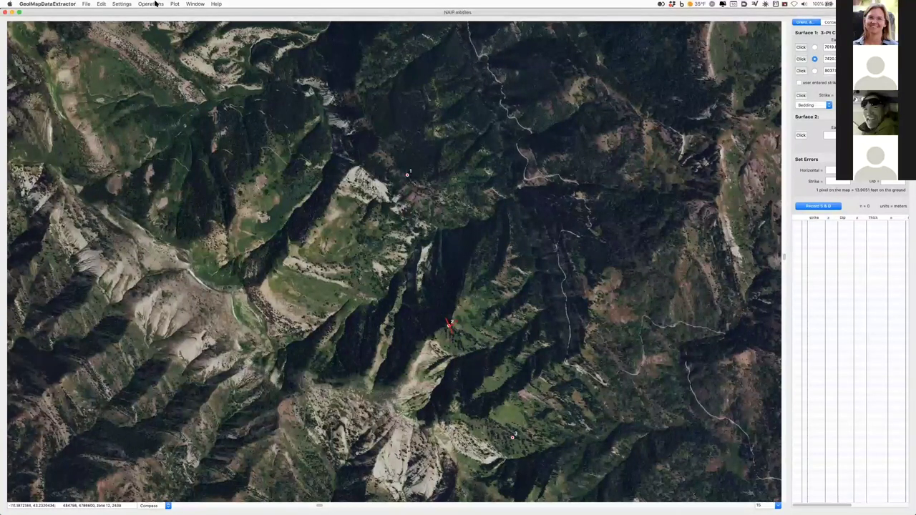
pyautogui.press('super+r')
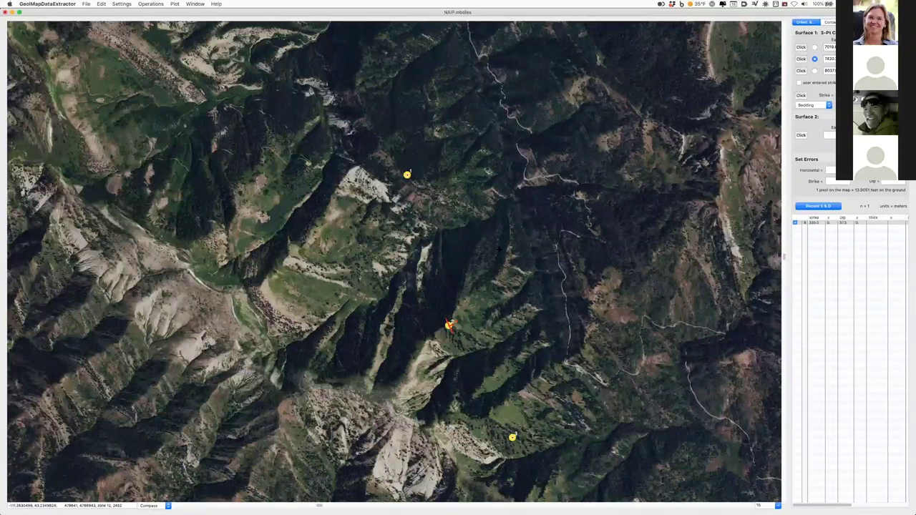
# Step: Calculate the projected contact's surface trace across the imagery from the recorded three-point orientation
pyautogui.click(150, 3)
pyautogui.moveTo(186, 53)
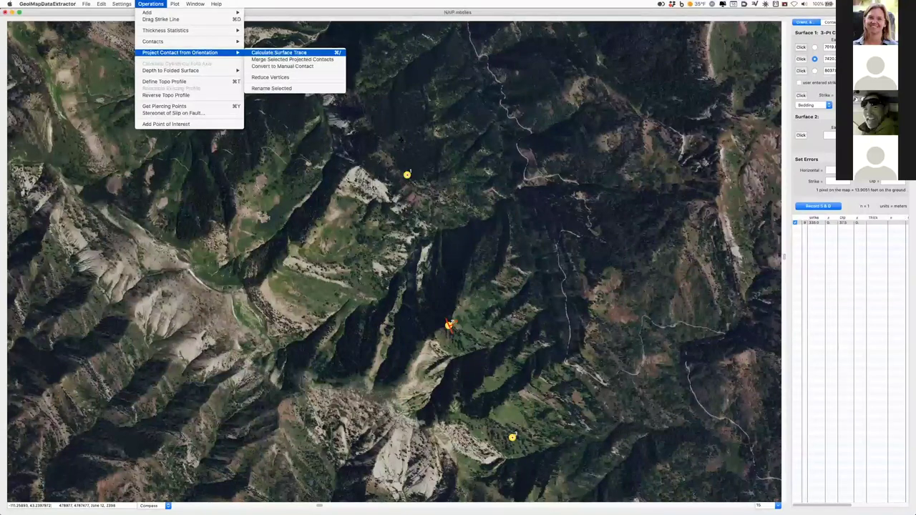
pyautogui.click(286, 52)
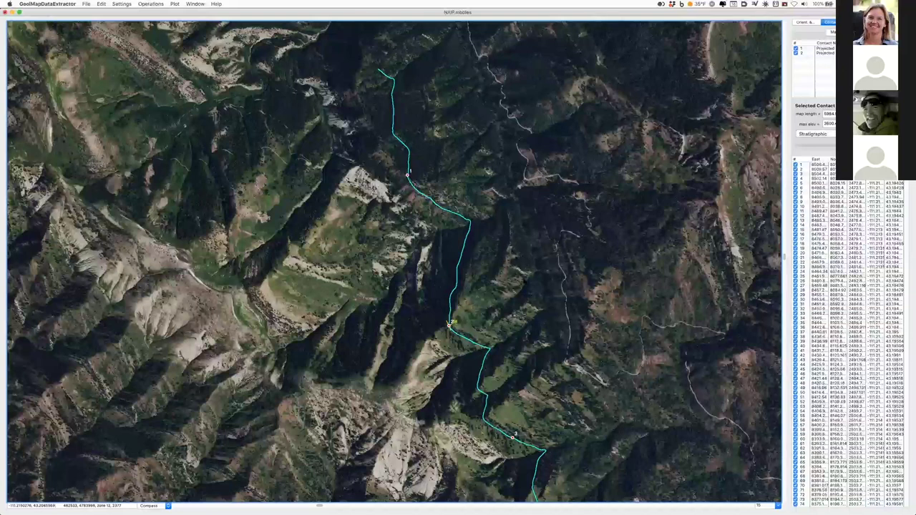
# Step: Define a second three-point bedding plane on the slopes east of the first trace and project its surface trace
pyautogui.rightClick(524, 276)
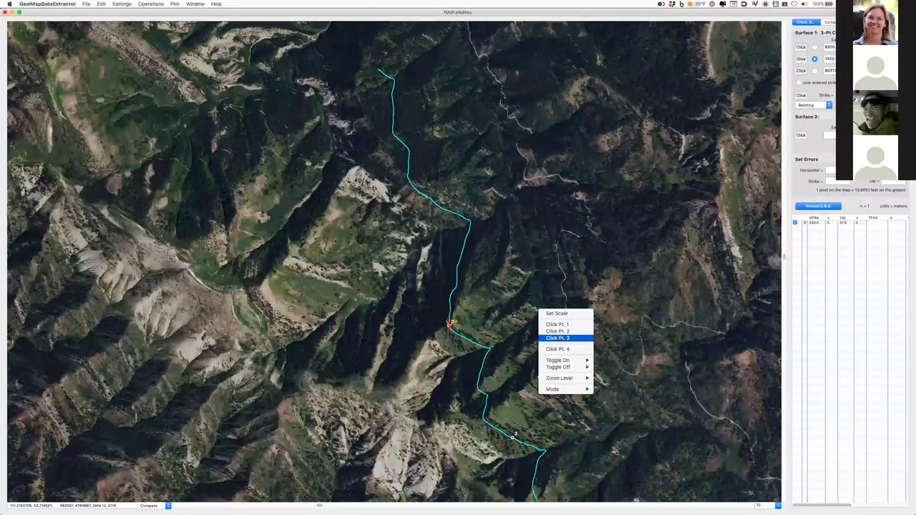
pyautogui.rightClick(539, 377)
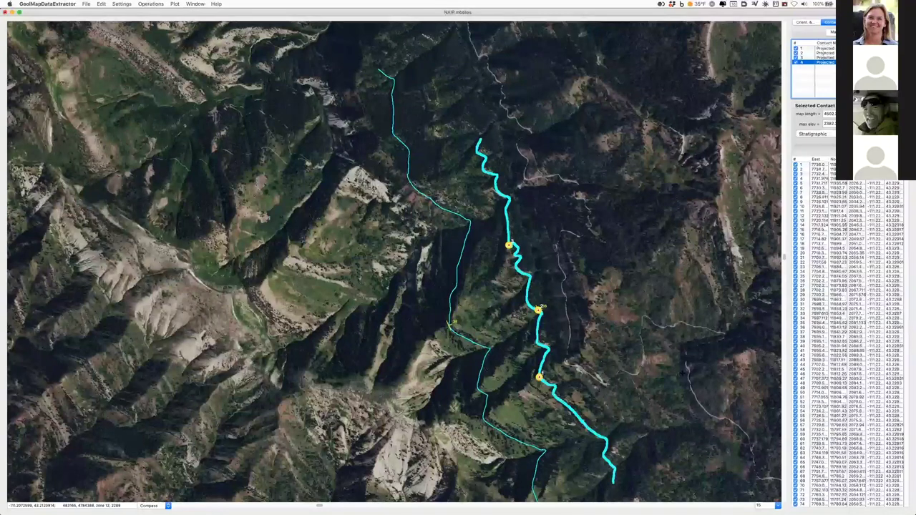
pyautogui.moveTo(653, 343); pyautogui.dragTo(652, 307)
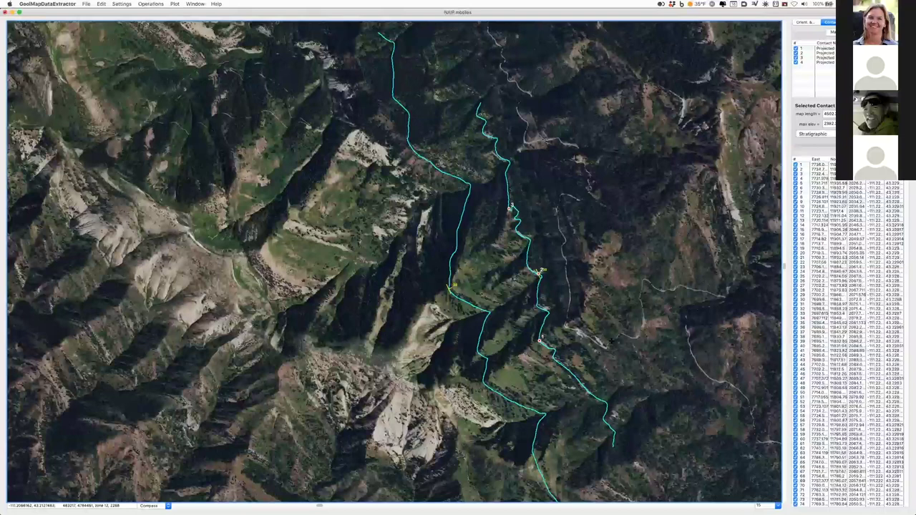
pyautogui.scroll(-2, 612, 341)
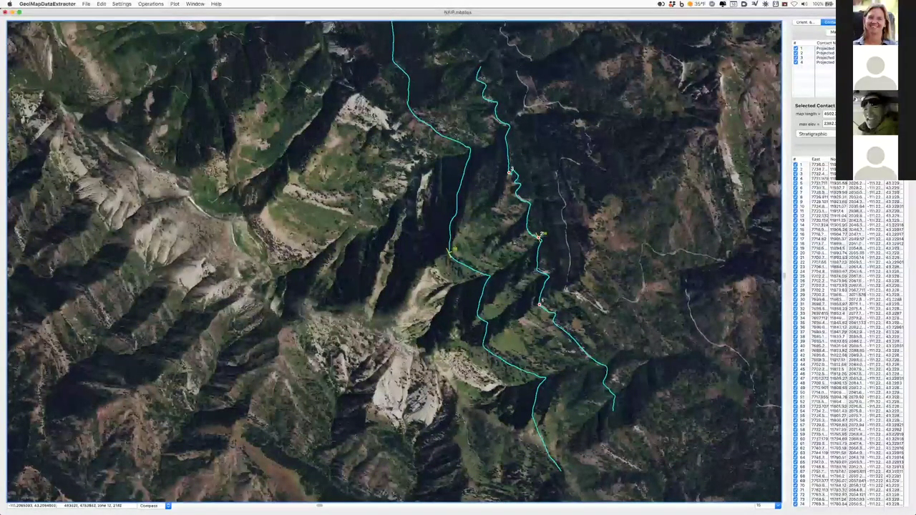
pyautogui.scroll(-1, 572, 308)
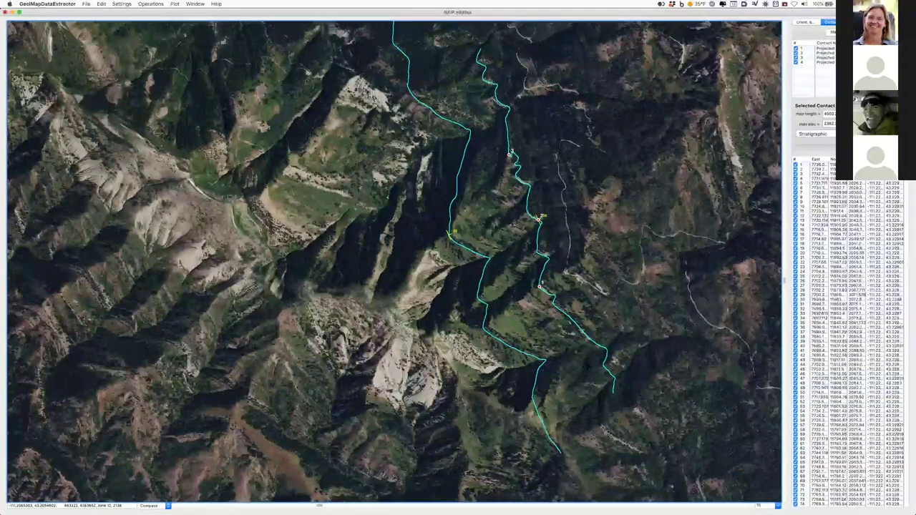
pyautogui.scroll(-1, 588, 321)
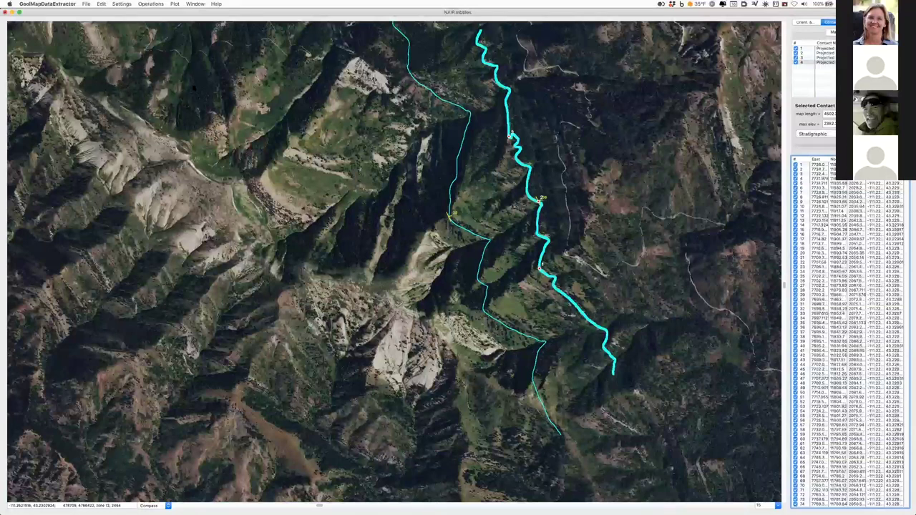
# Step: Lasso the vertices at the southern end of the eastern projected trace and remove them
pyautogui.click(101, 3)
pyautogui.moveTo(143, 89)
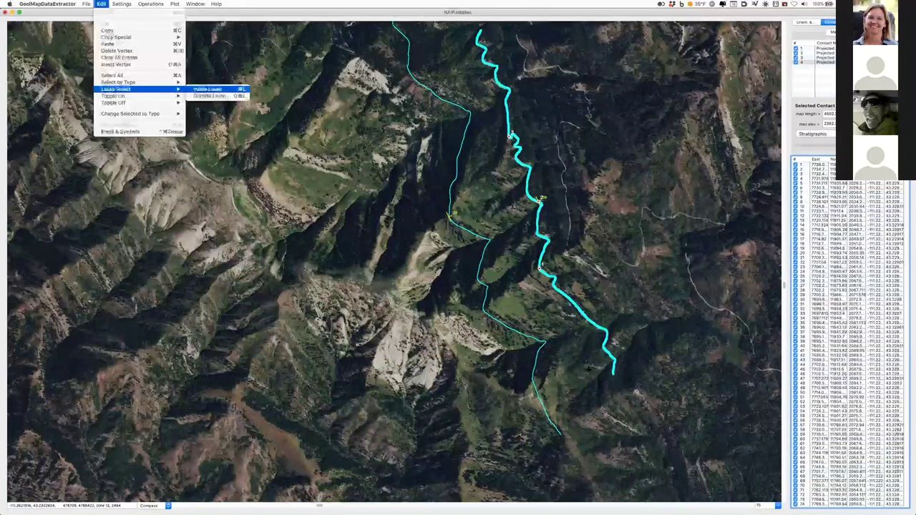
pyautogui.click(208, 89)
pyautogui.moveTo(629, 328)
pyautogui.mouseDown()
pyautogui.moveTo(583, 342)
pyautogui.moveTo(589, 369)
pyautogui.mouseUp()
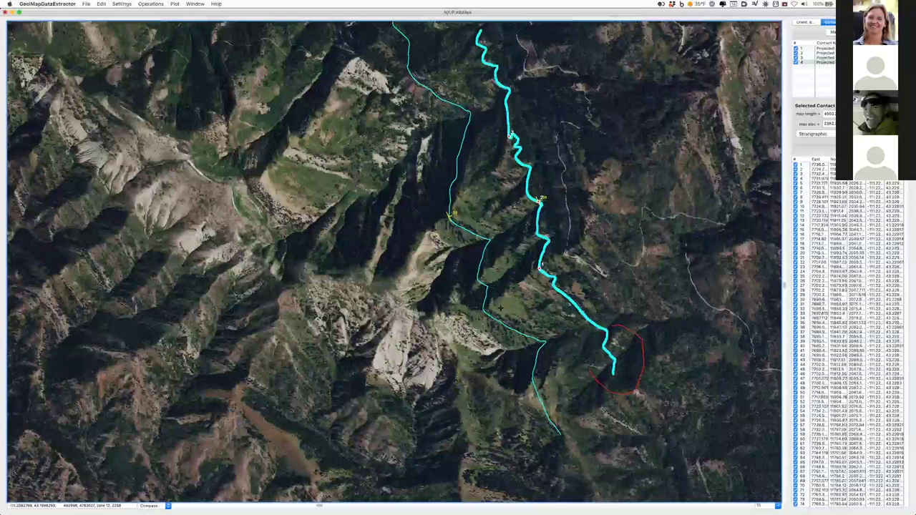
pyautogui.press('Return')
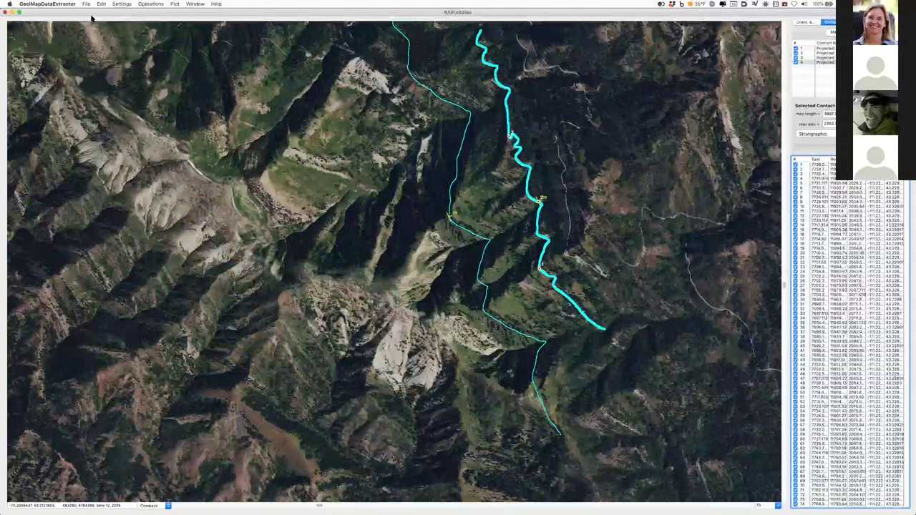
# Step: Open the geologic map USGS_GQ-1260_1.mbtiles from the Poker Peak folder and compare the two projected traces with its mapped contacts
pyautogui.click(47, 3)
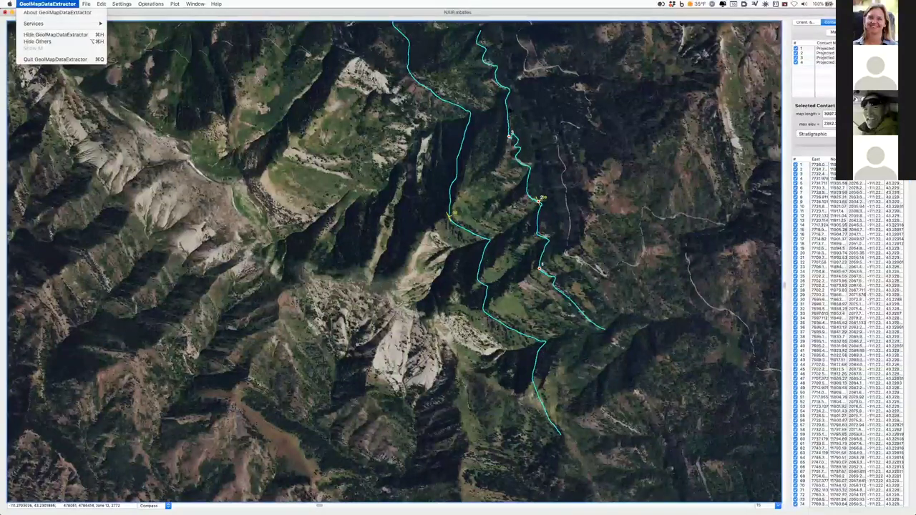
pyautogui.click(50, 43)
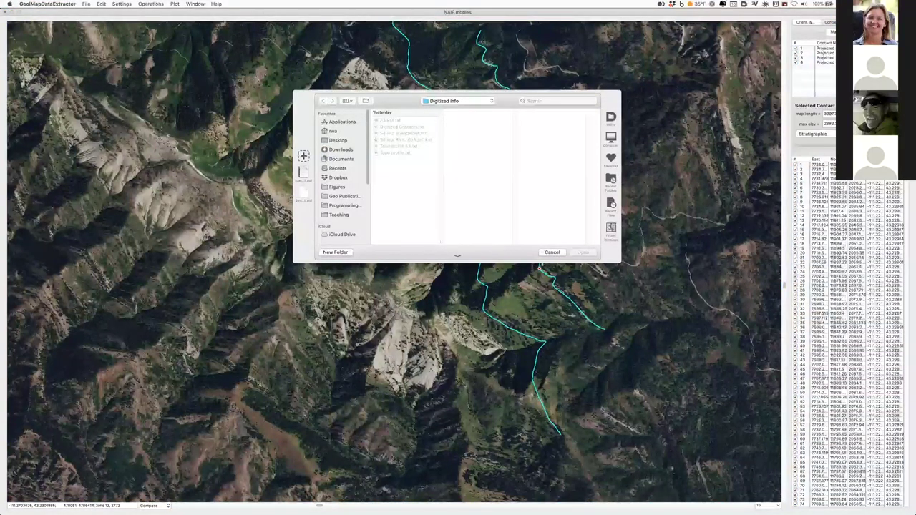
pyautogui.click(610, 179)
pyautogui.moveTo(637, 213)
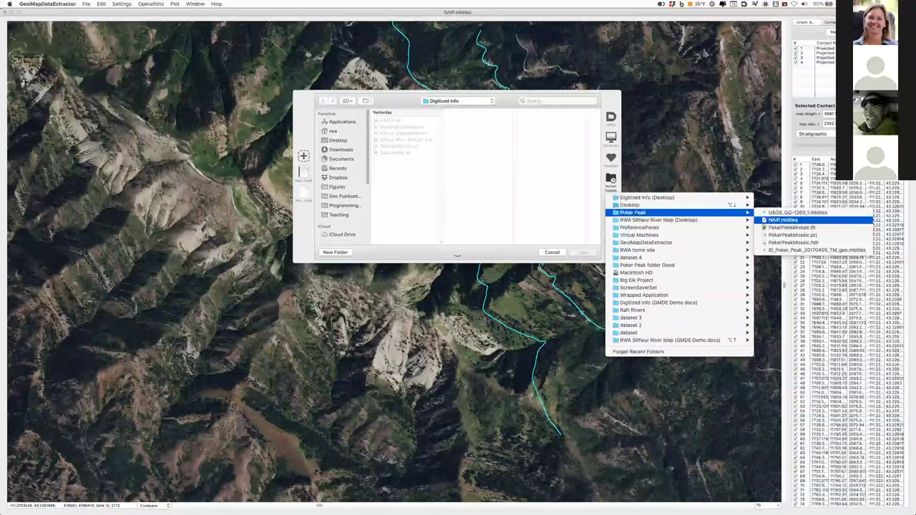
pyautogui.click(796, 212)
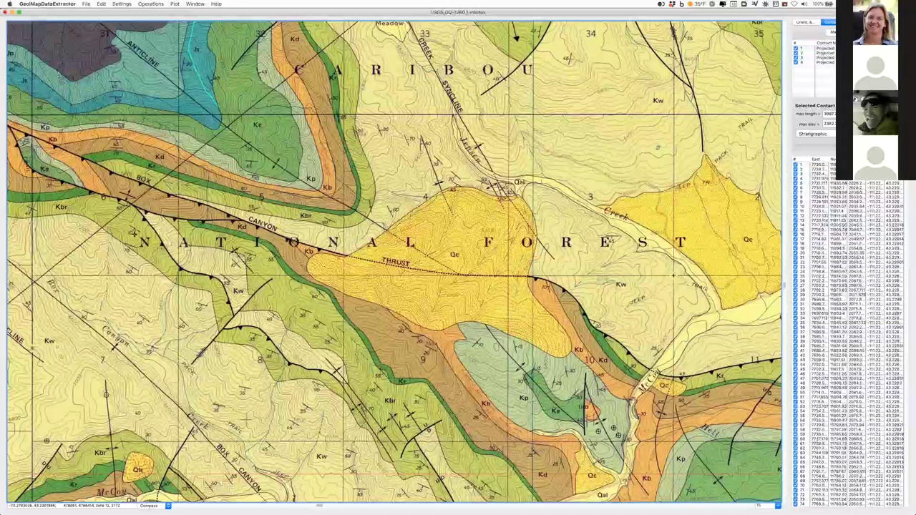
pyautogui.scroll(3, 156, 256)
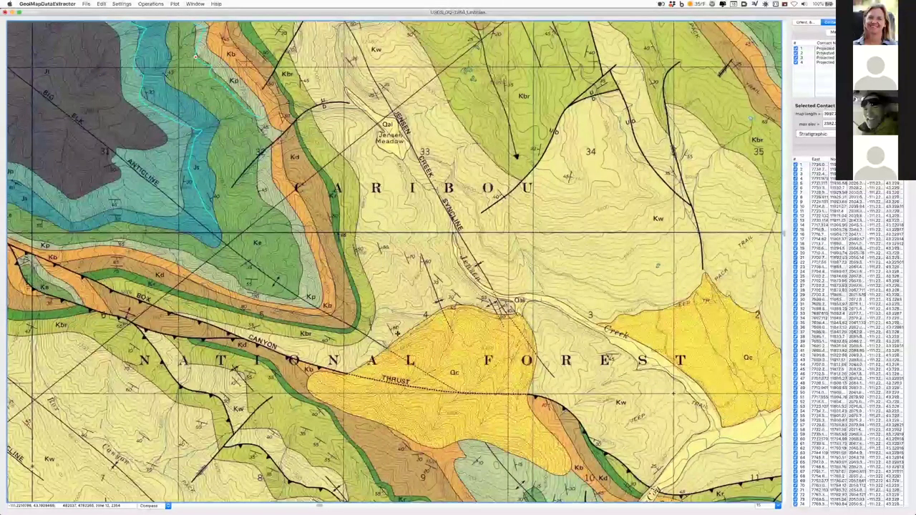
pyautogui.scroll(6, 377, 325)
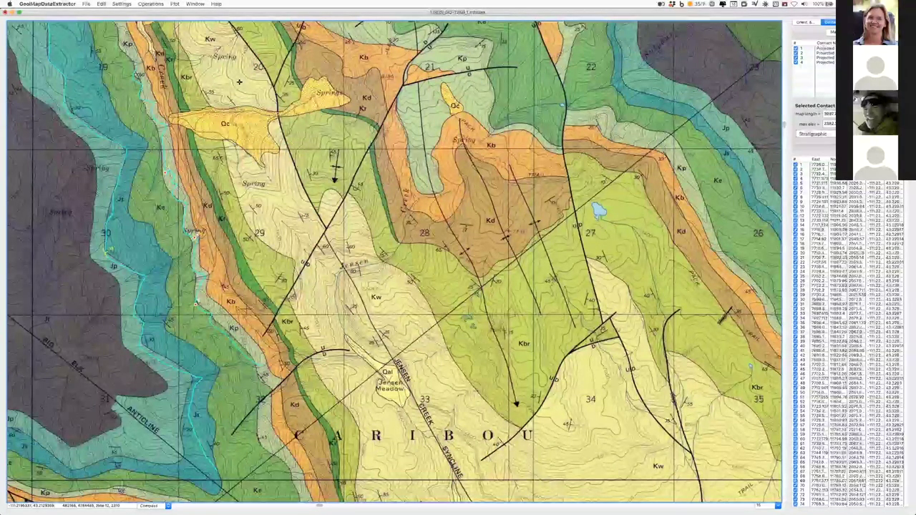
pyautogui.hscroll(-4, 329, 257)
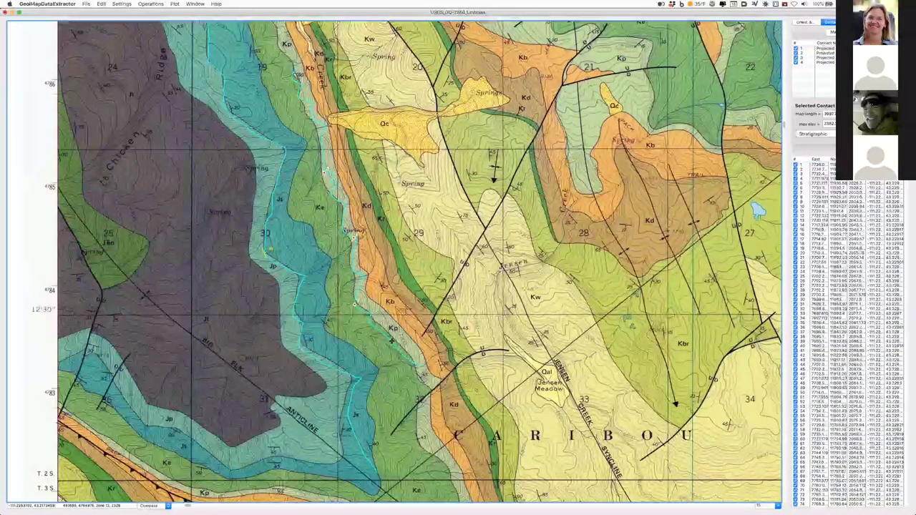
pyautogui.scroll(3, 381, 339)
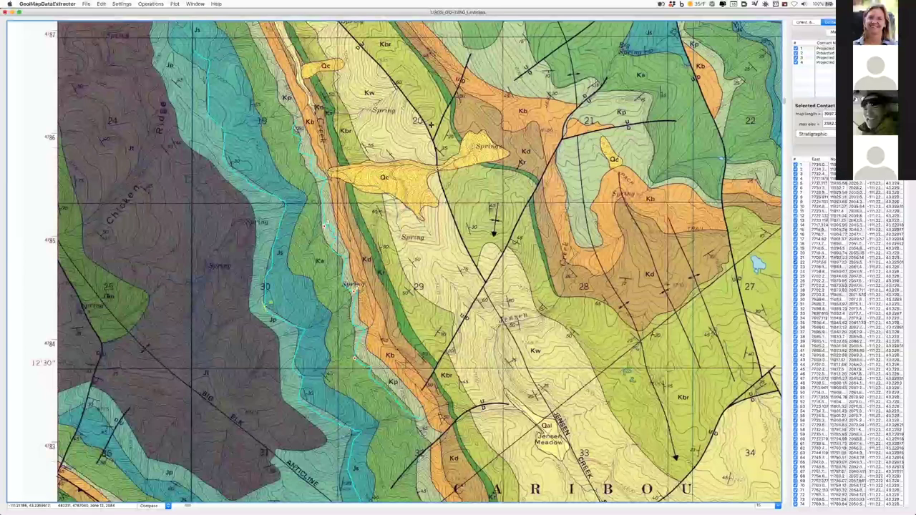
pyautogui.scroll(-2, 431, 125)
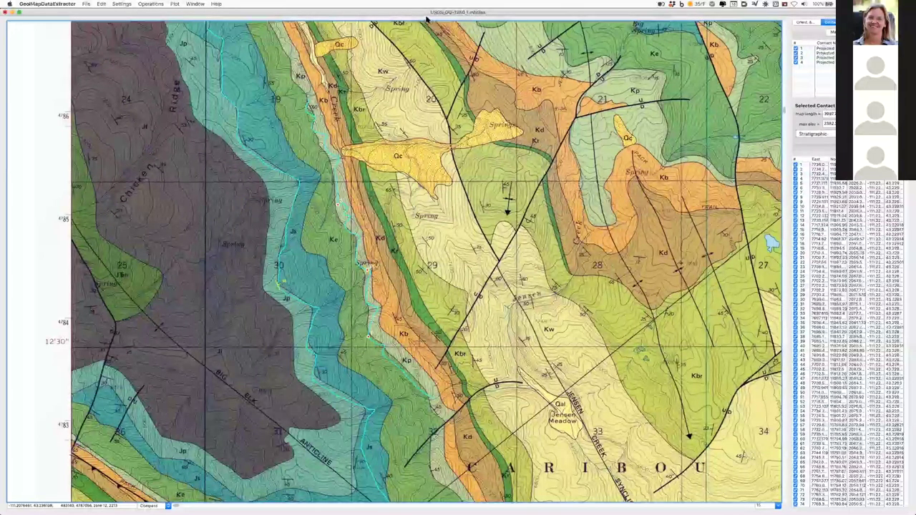
# Step: Switch to the Keynote presentation to show the For Future References slide
pyautogui.press('super+Tab')
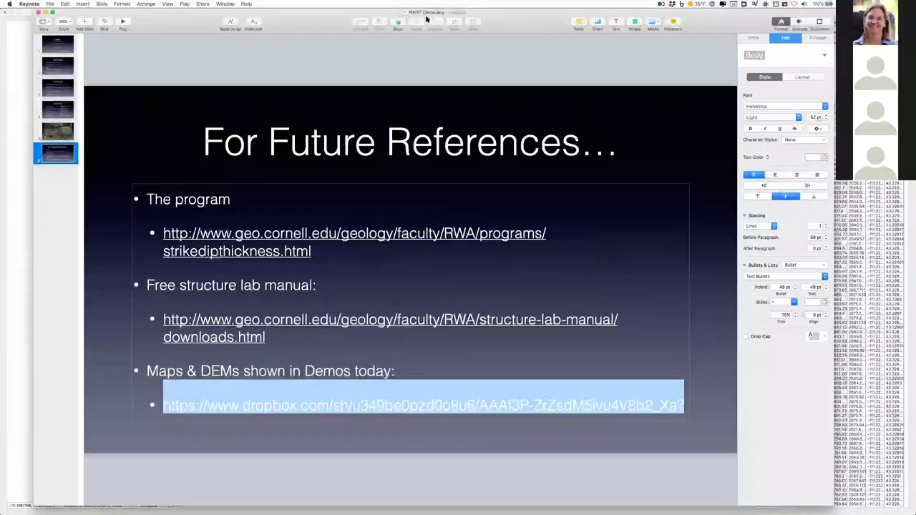